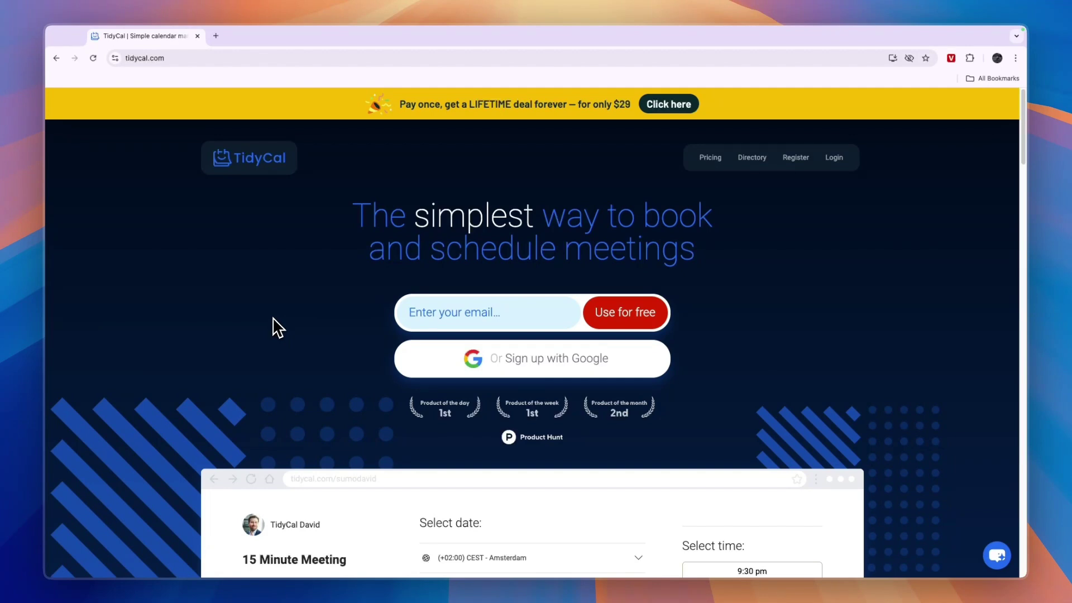
Look over the TidyCal homepage and begin signing up with Google.
scroll(273, 321, down, 5)
scroll(120, 363, down, 3)
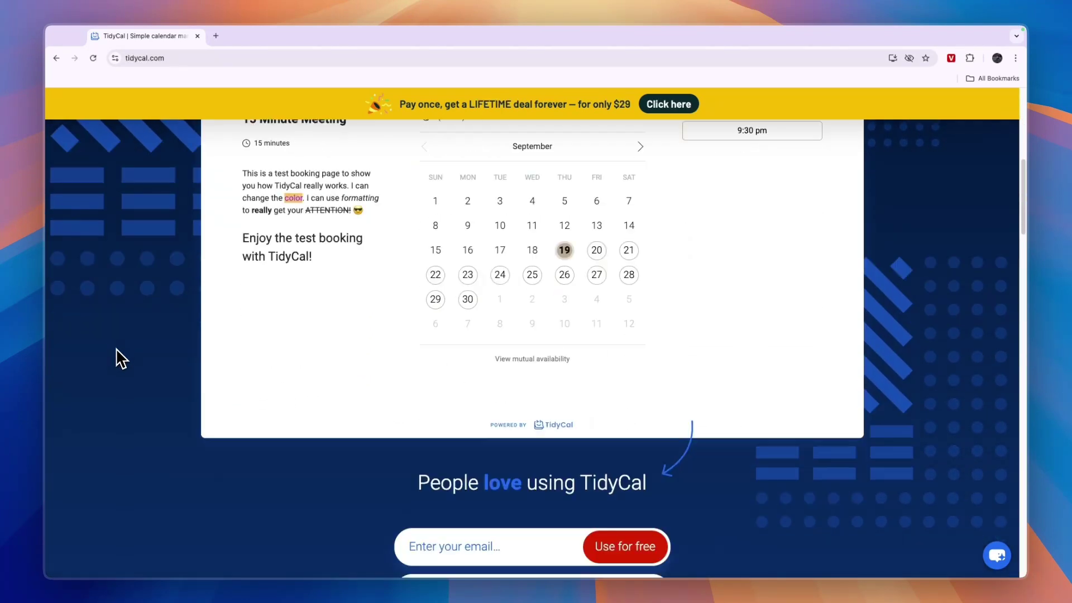
scroll(115, 359, up, 1)
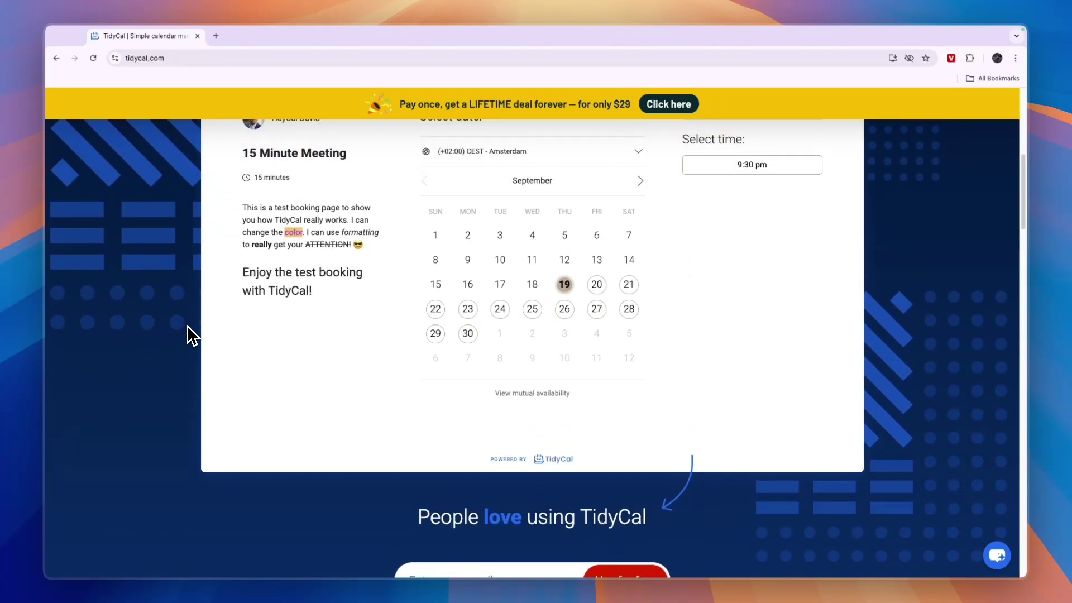
scroll(181, 317, up, 4)
scroll(173, 319, up, 3)
scroll(168, 319, up, 1)
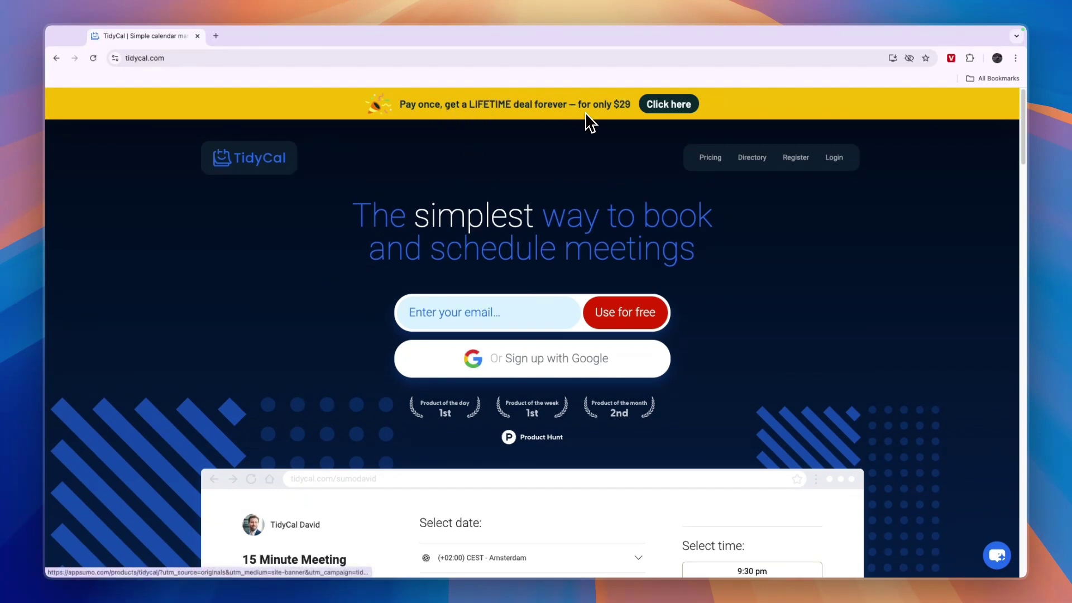
click(601, 112)
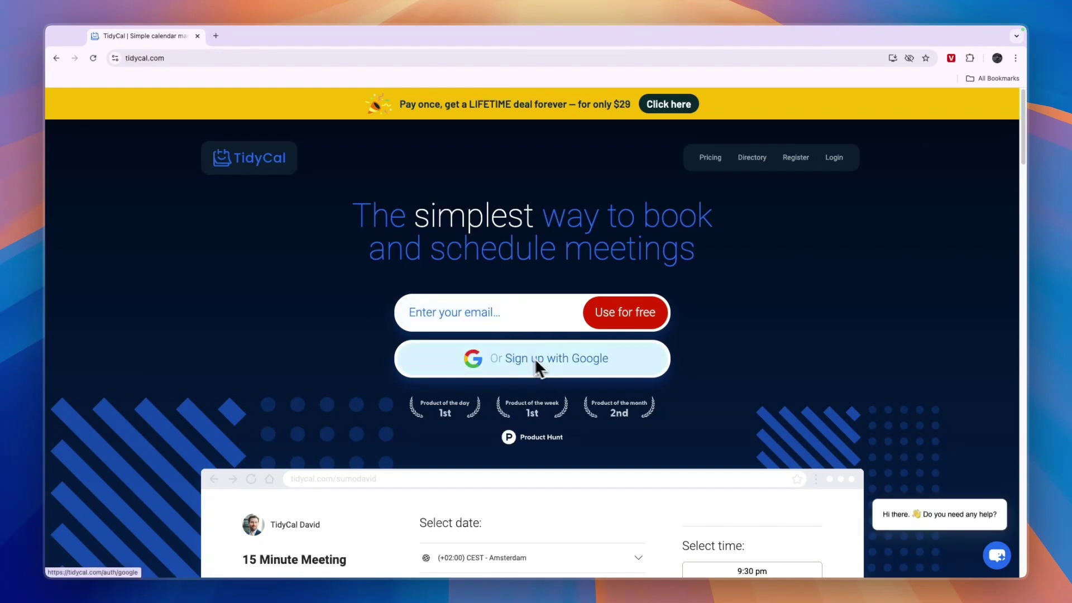
Complete Google sign-up, dismiss the welcome, preview the booking page, and try enabling the 60 Minute Meeting.
click(574, 373)
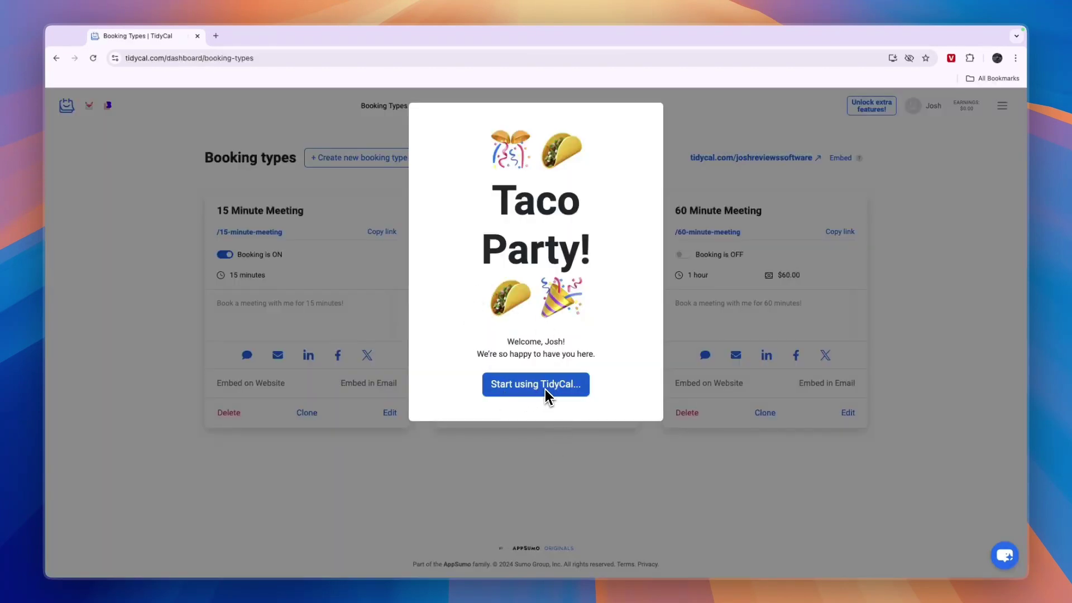
click(545, 388)
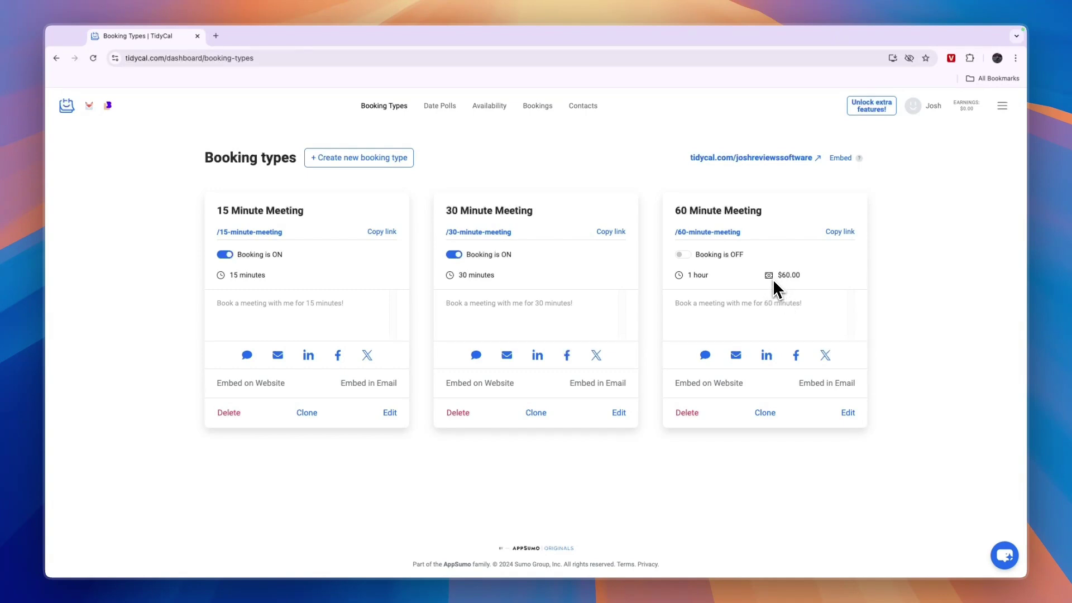
click(776, 160)
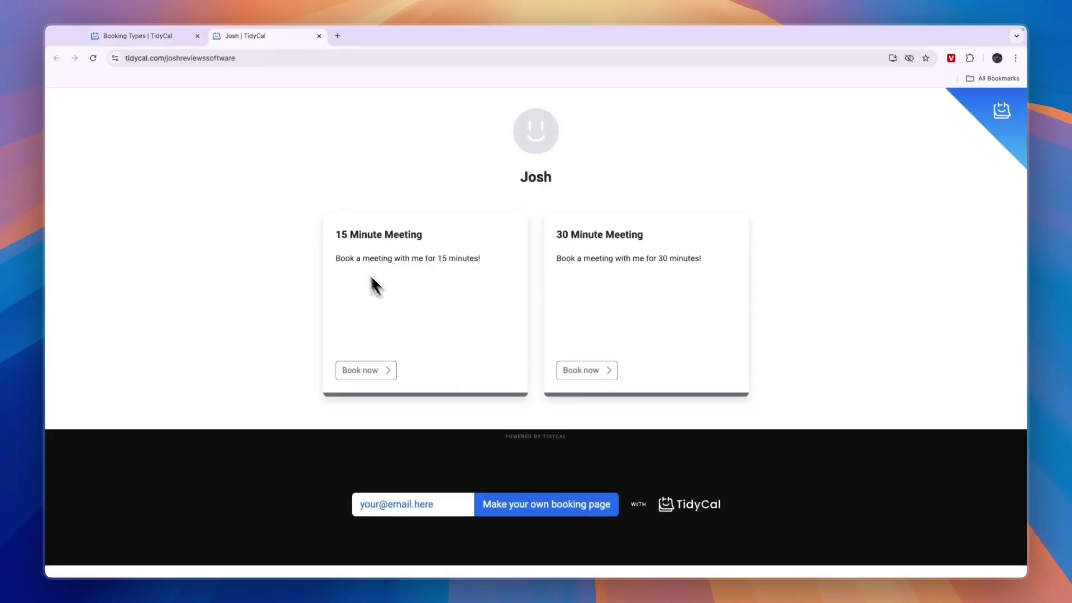
click(149, 37)
click(682, 254)
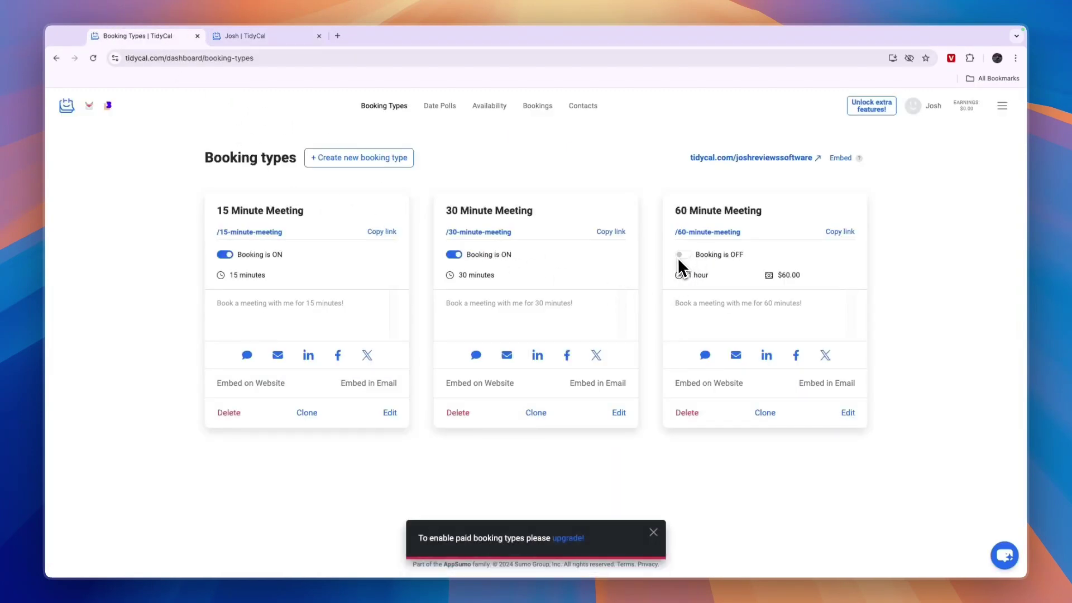
Close the preview and delete the 60, 30 and 15 Minute Meeting booking types, confirming each.
click(319, 36)
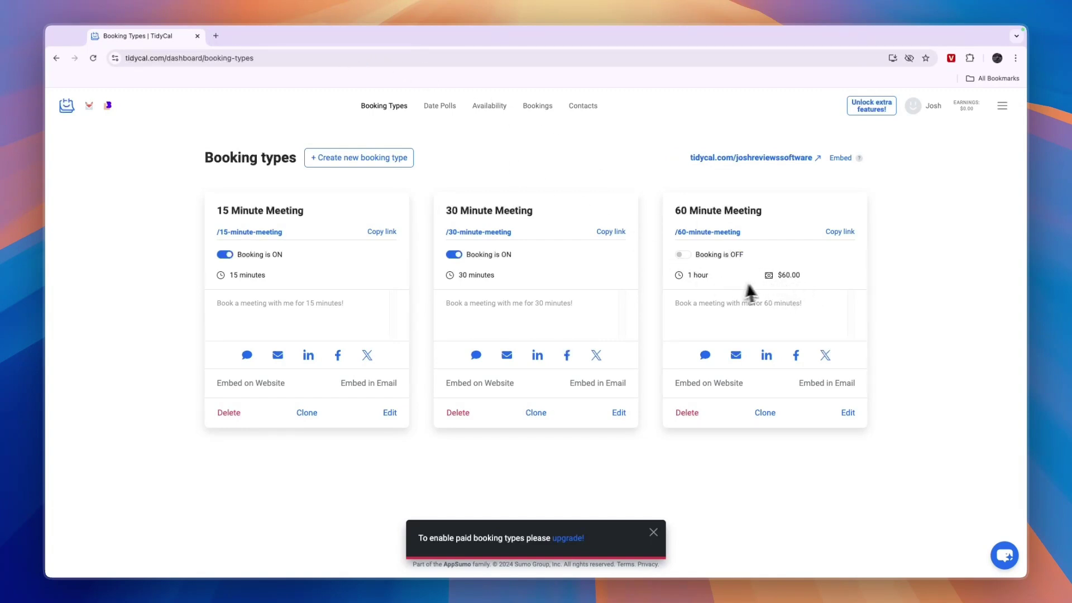
click(688, 413)
click(628, 124)
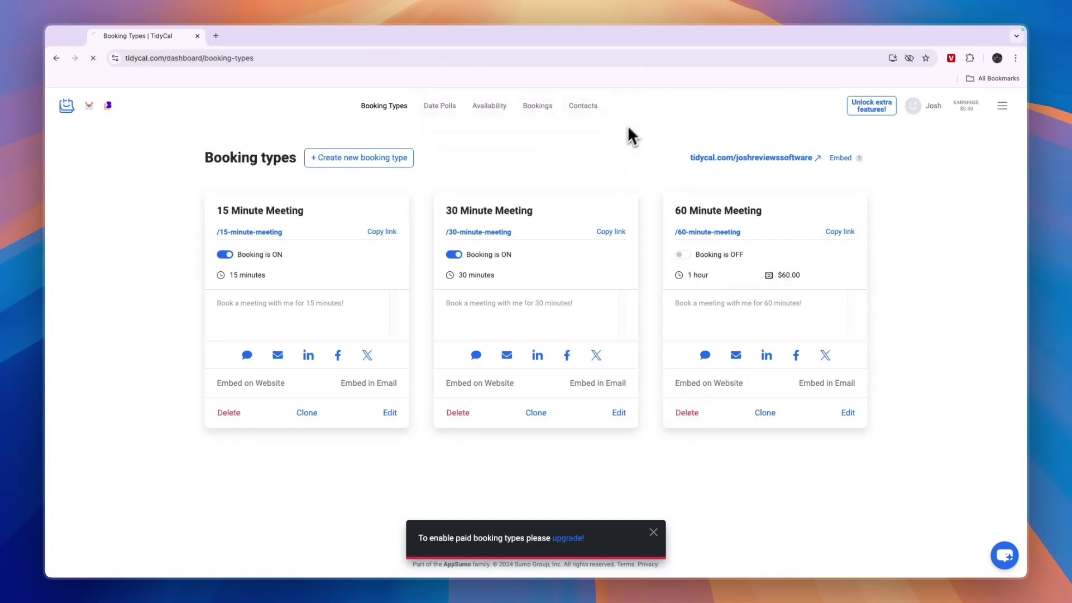
click(470, 410)
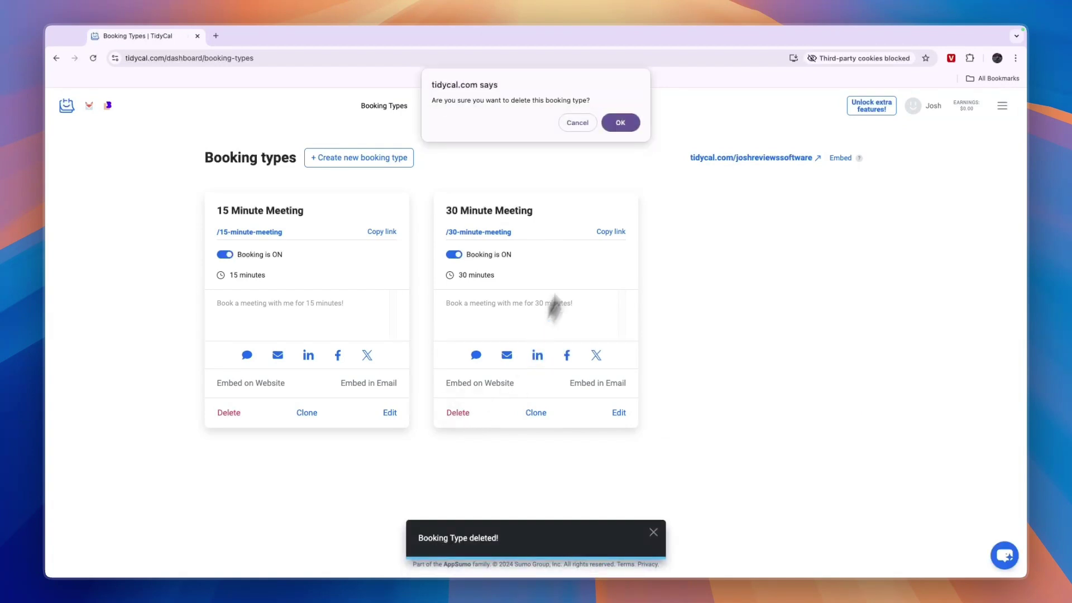
click(616, 121)
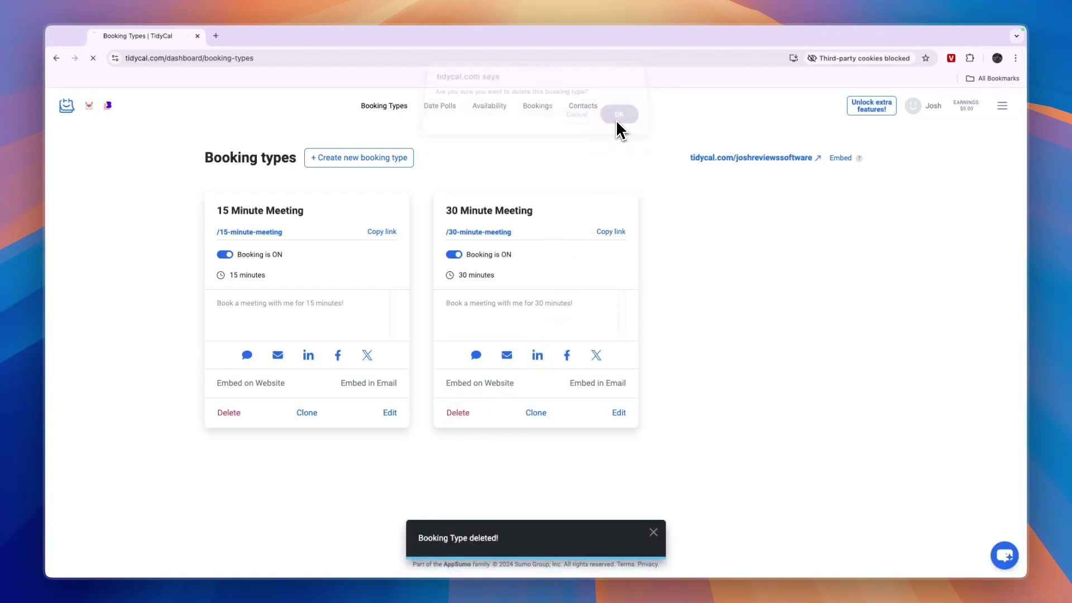
click(223, 423)
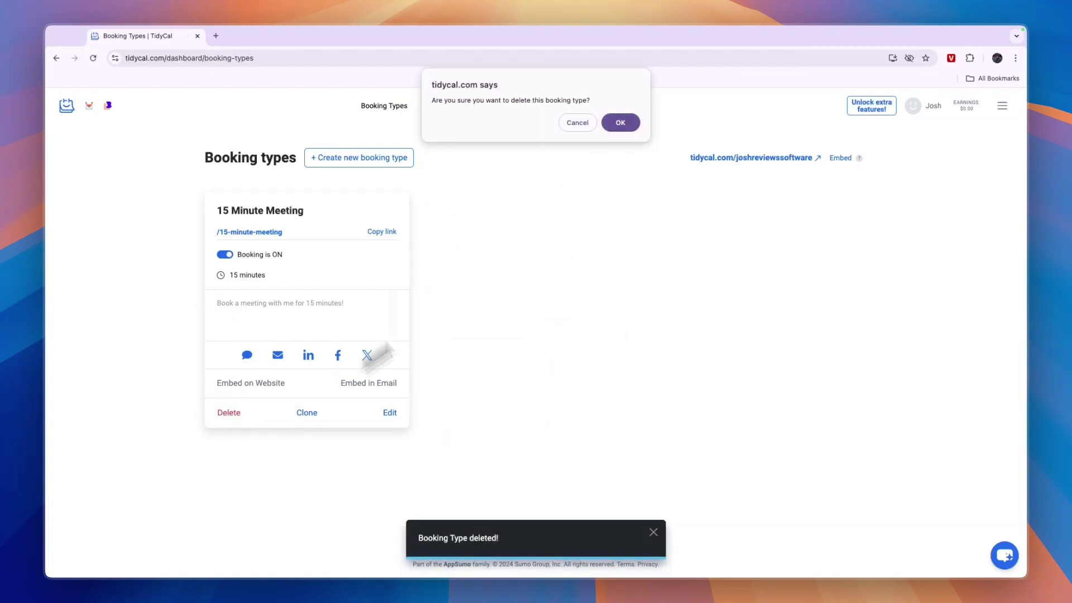
click(618, 125)
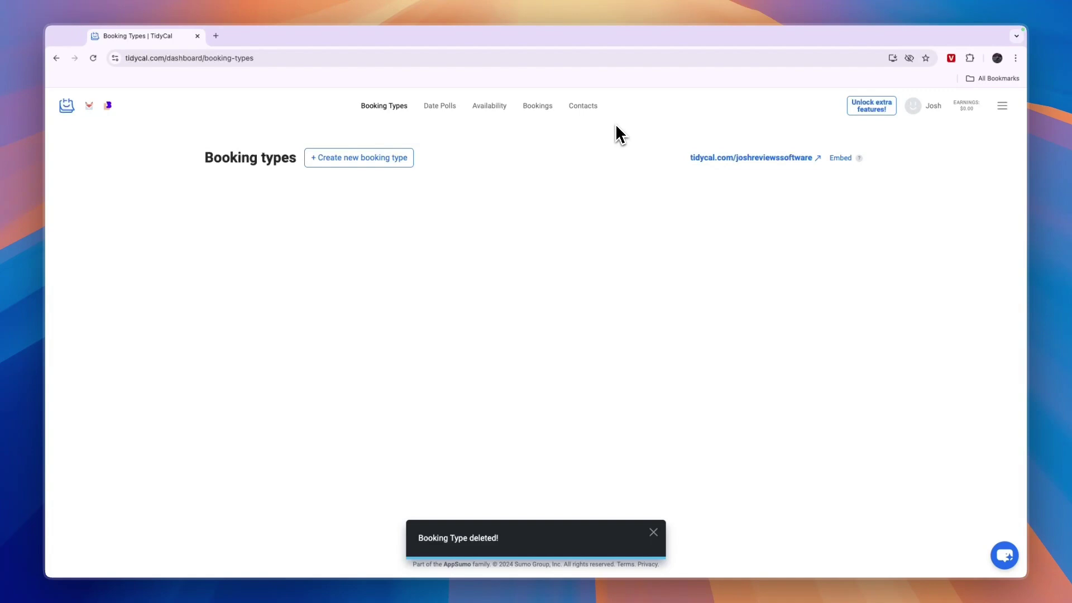
Start a new booking type titled 'Cut Mens Hair' with description 'Washing and cutting mens hair.'.
click(329, 162)
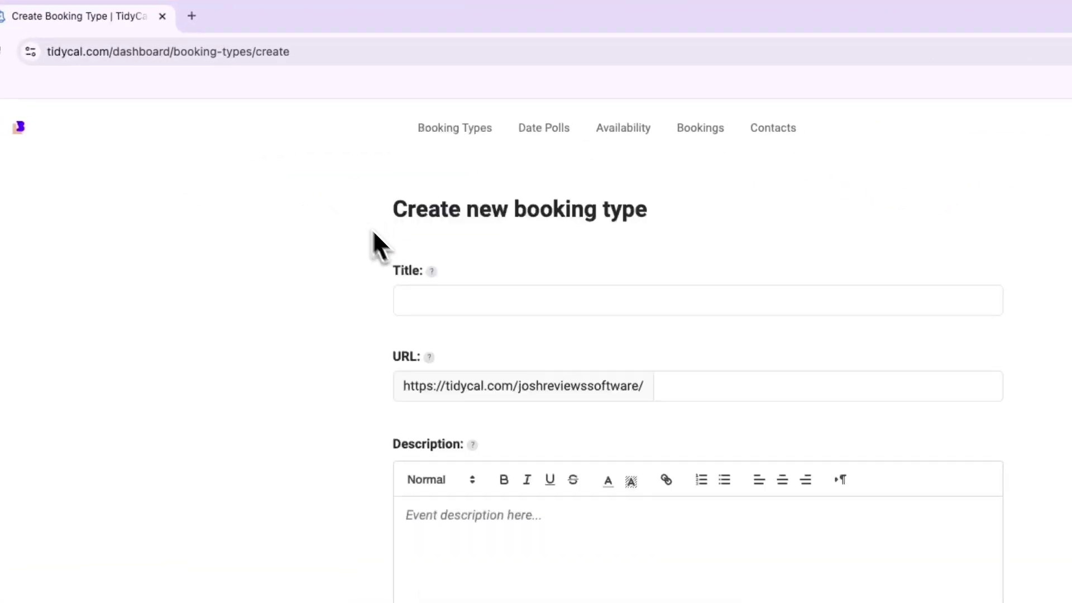
click(448, 301)
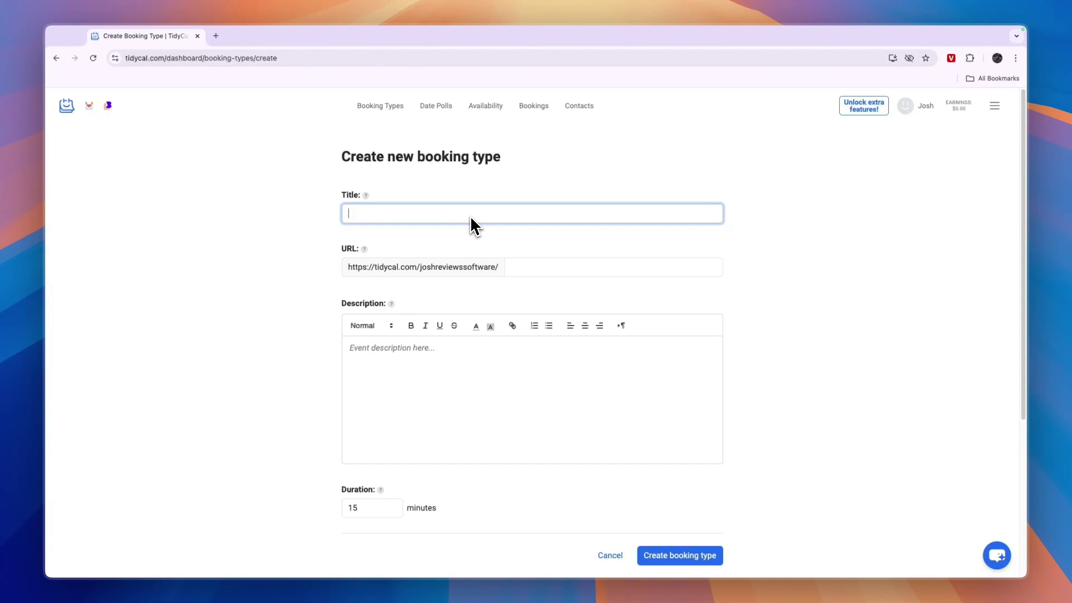
text(Cut Mens Hair)
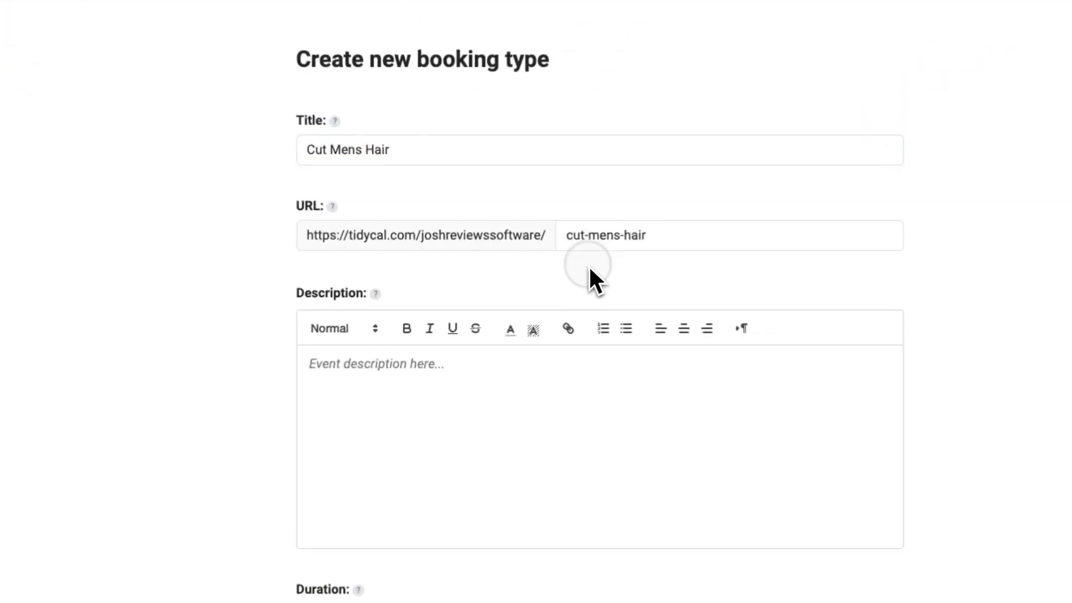
click(379, 381)
scroll(371, 403, down, 1)
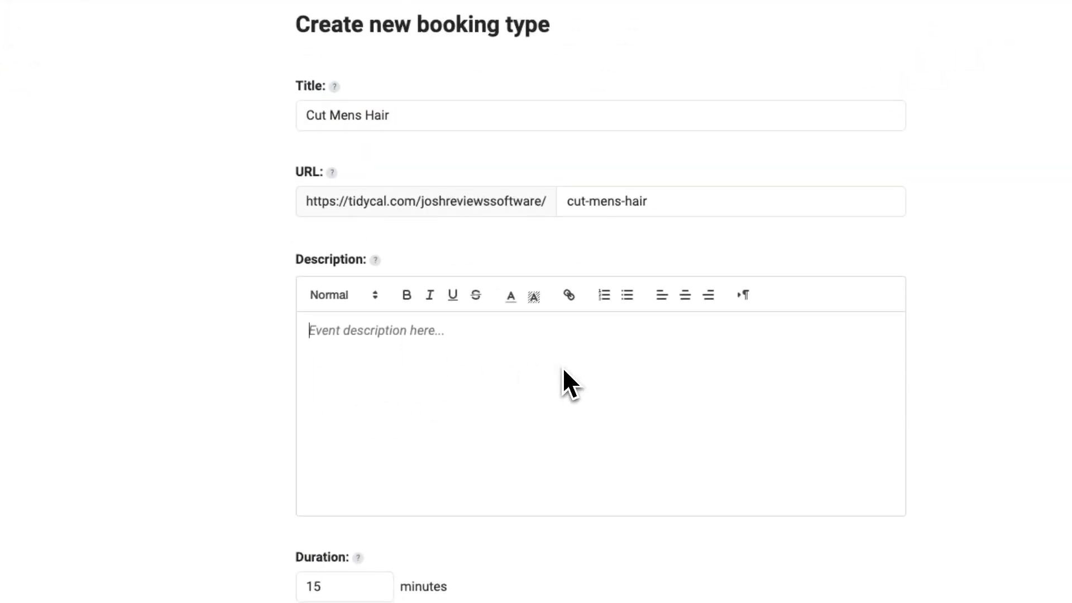
text(Washing and cutting mens hair.)
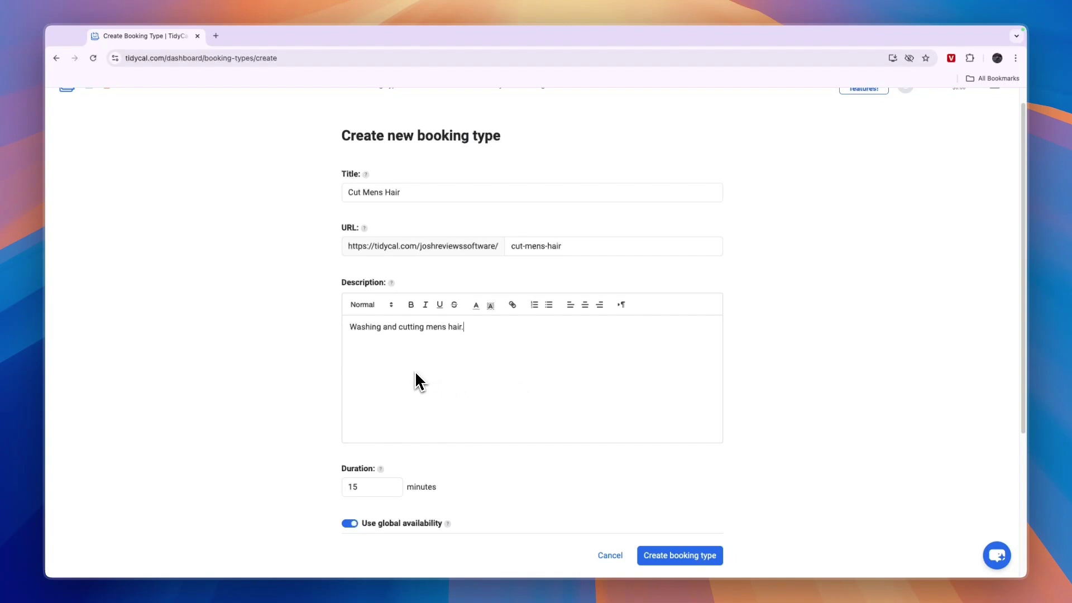
key(Return)
Change the booking duration from 15 to 20 minutes.
scroll(513, 370, down, 3)
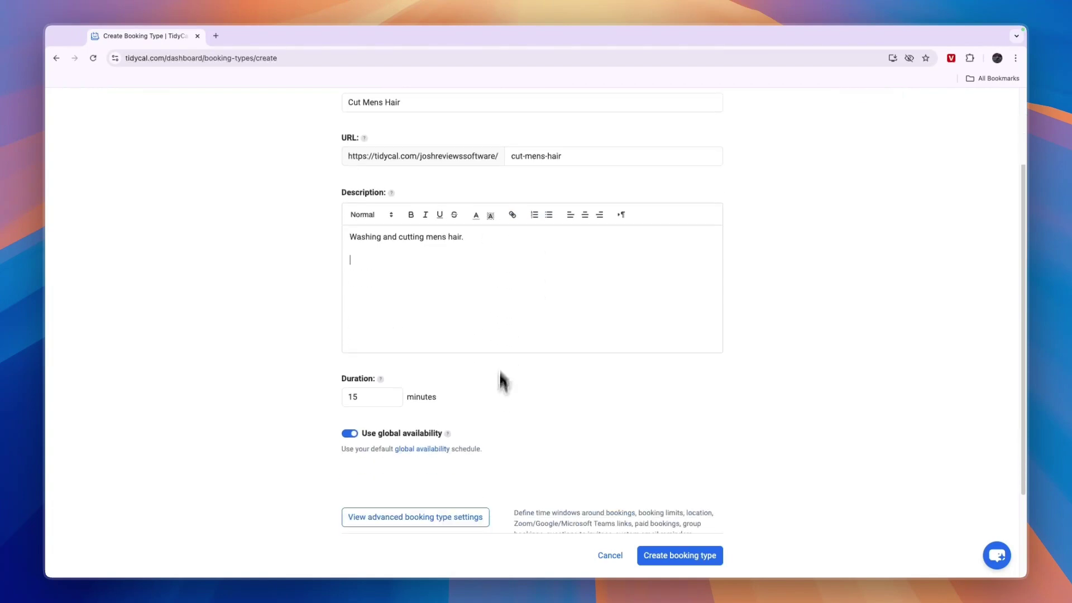
click(365, 395)
drag(430, 316, 394, 299)
text(20)
click(361, 349)
Turn off 'Use global availability' to reveal the Monday–Friday 8 AM–5 PM weekly schedule.
scroll(343, 514, down, 1)
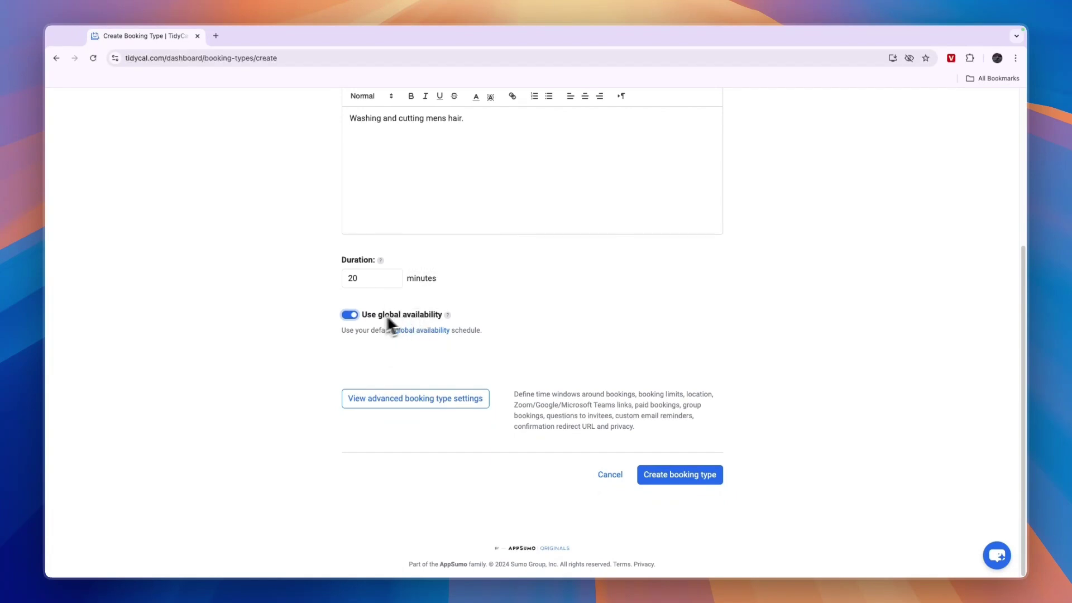
click(353, 314)
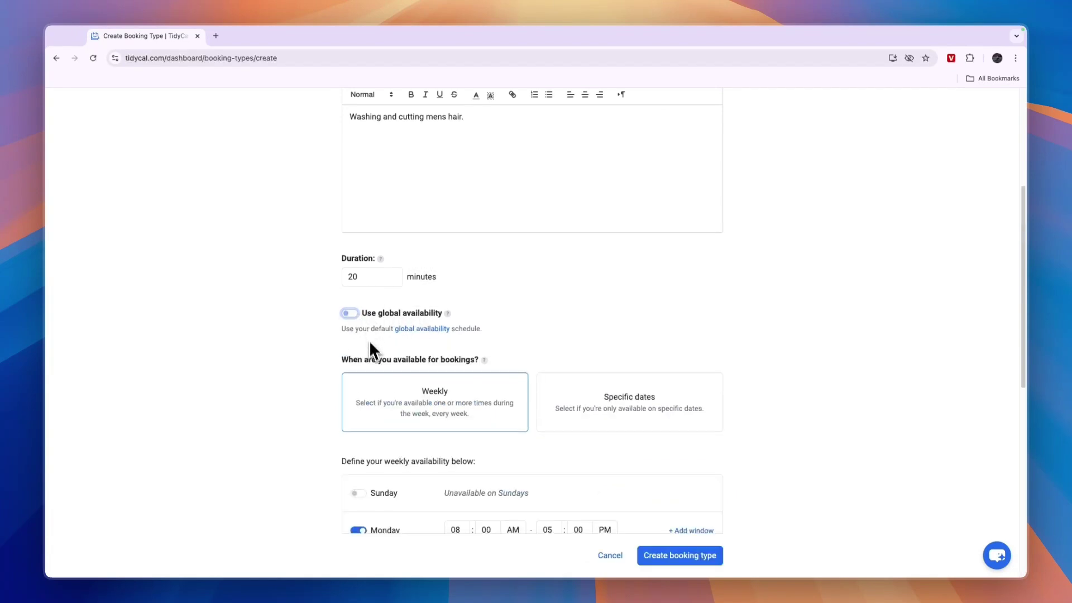
scroll(370, 343, down, 3)
triple_click(450, 319)
scroll(479, 335, down, 1)
click(330, 329)
scroll(299, 338, down, 2)
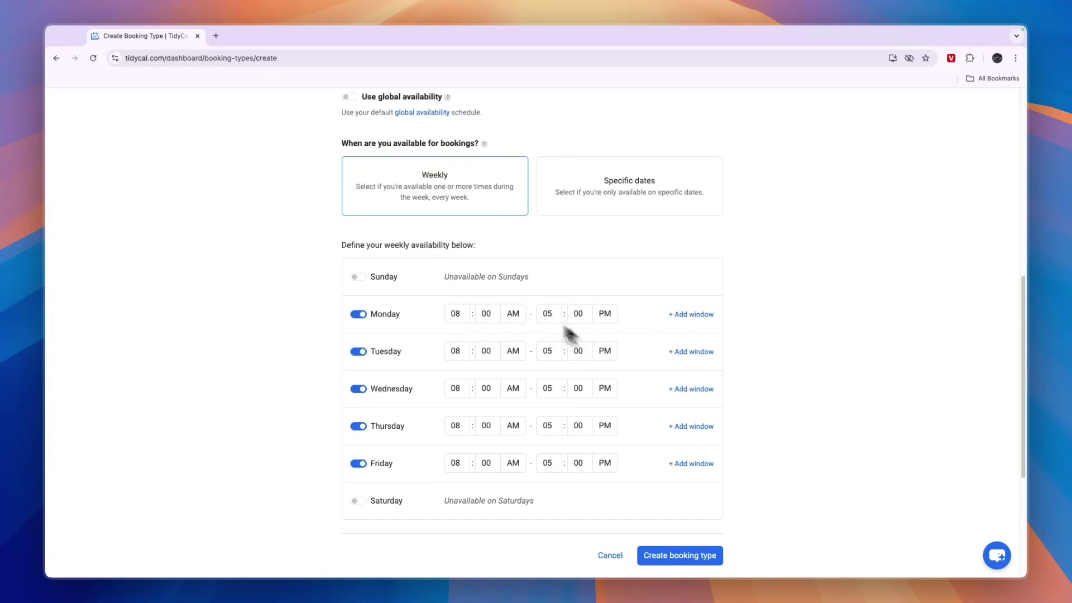
Split Monday into two windows, 8 AM–1 PM and 2 PM–5 PM.
click(691, 314)
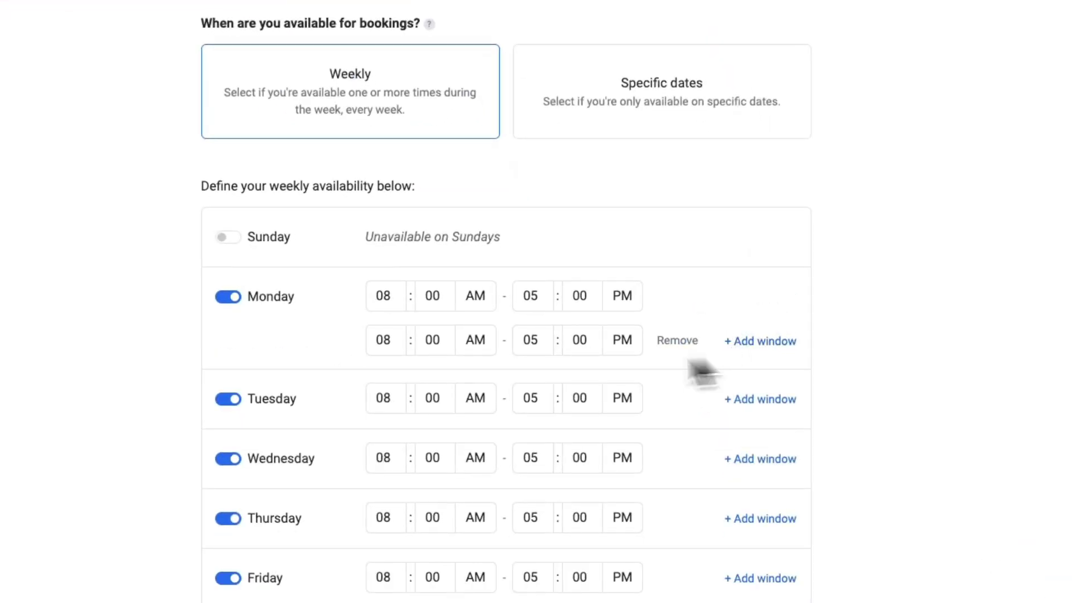
click(535, 297)
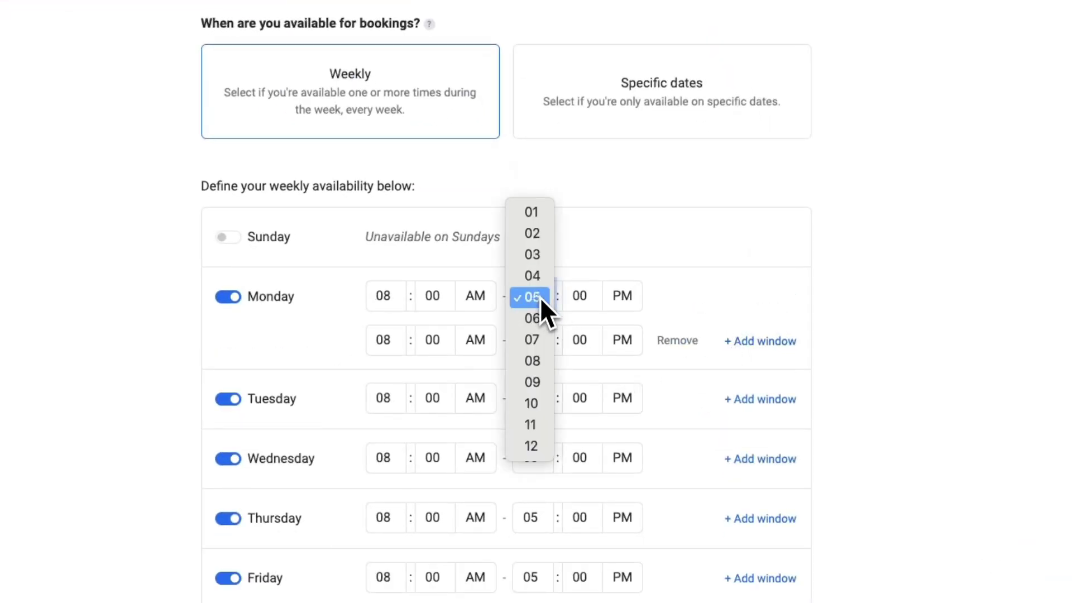
click(532, 214)
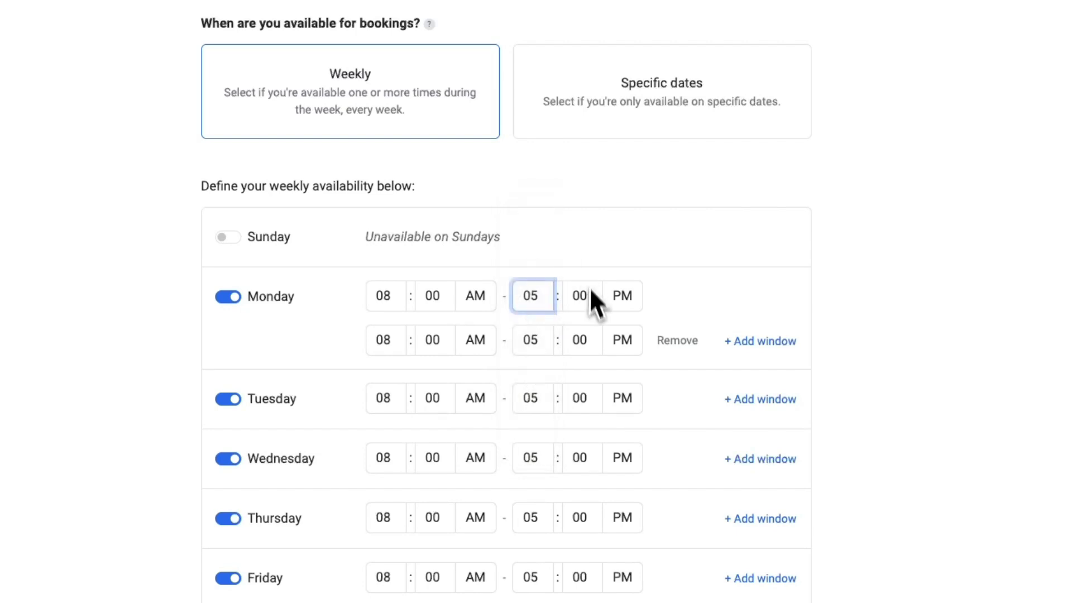
click(466, 342)
click(469, 361)
click(392, 340)
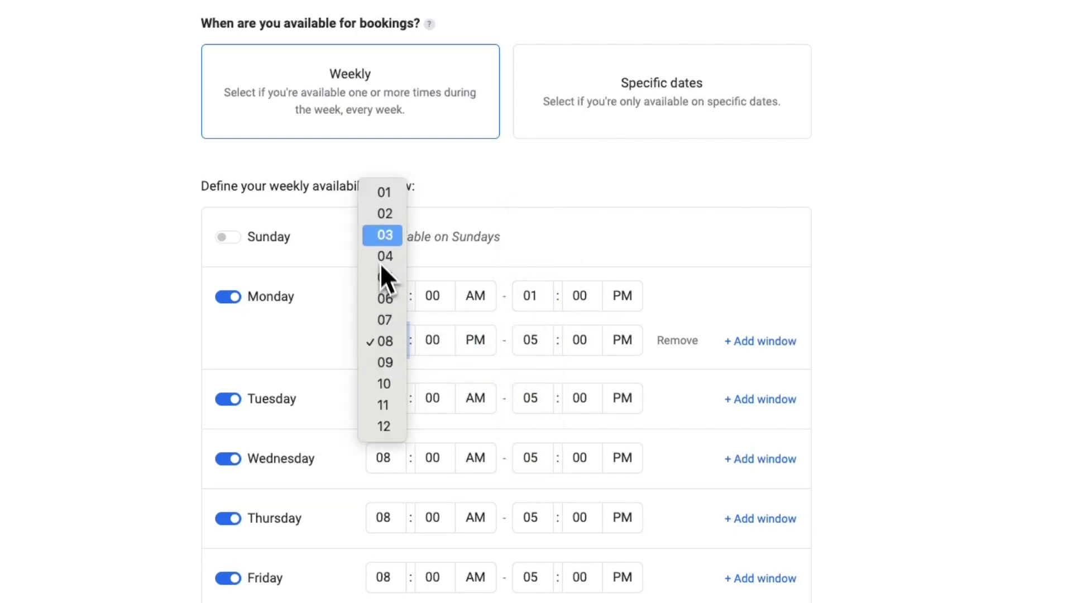
click(382, 216)
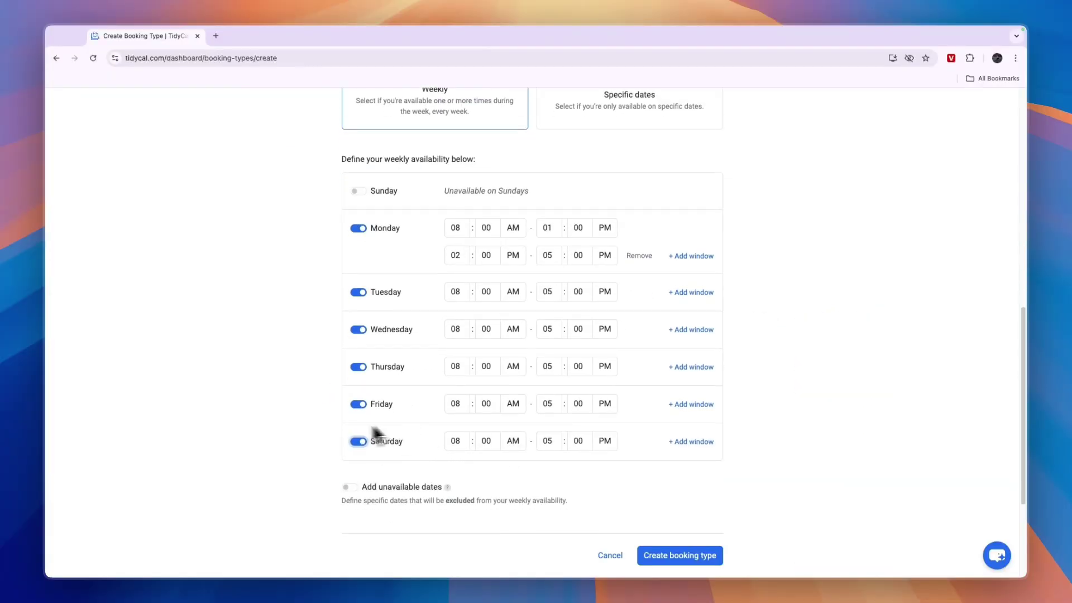
Change Saturday's end time from 05:00 PM to 12:00 AM.
click(547, 447)
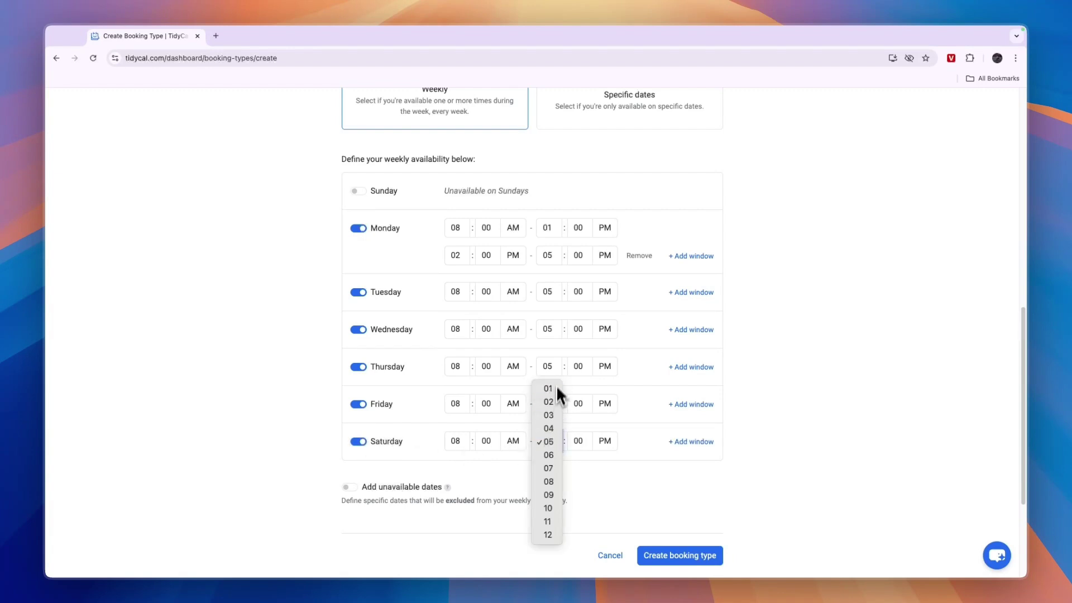
click(607, 442)
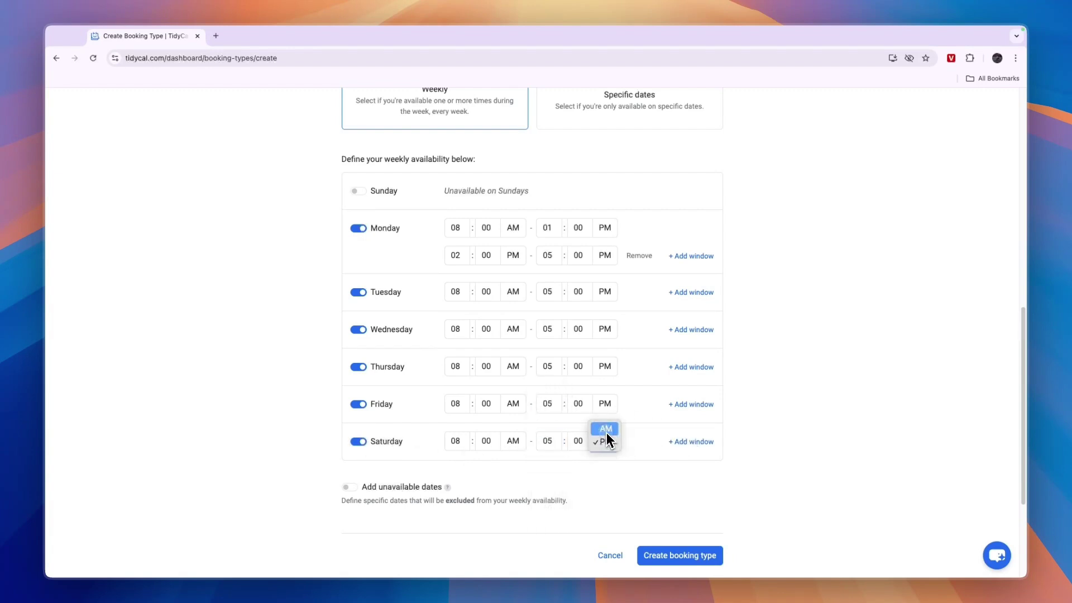
click(607, 433)
click(549, 442)
click(548, 535)
scroll(545, 411, down, 3)
scroll(547, 270, up, 1)
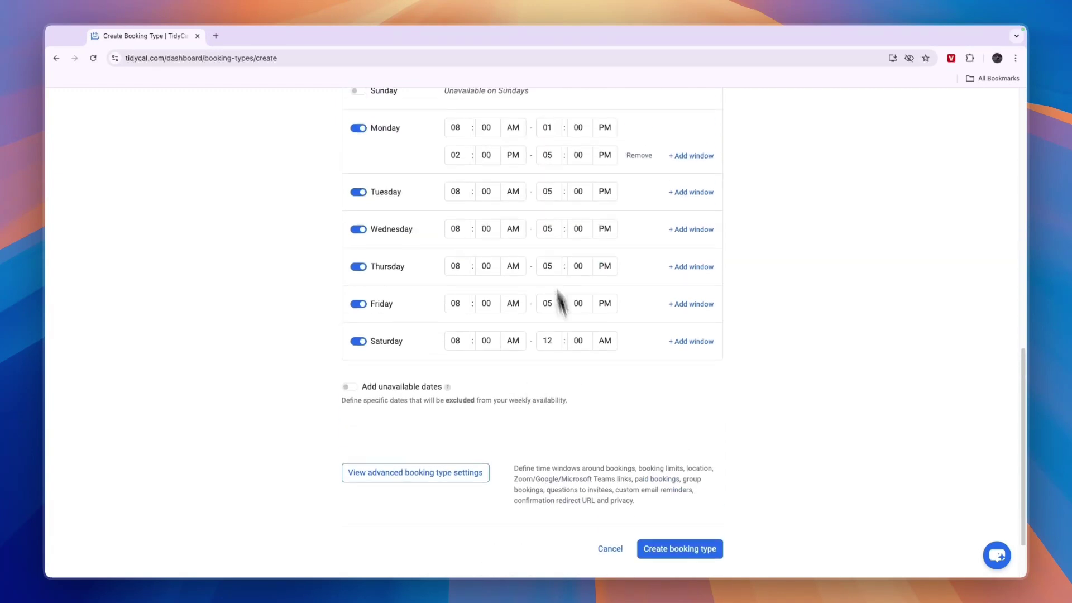
Enable unavailable dates, add and remove 27/09/2024, then create the Cut Mens Hair booking type.
click(349, 389)
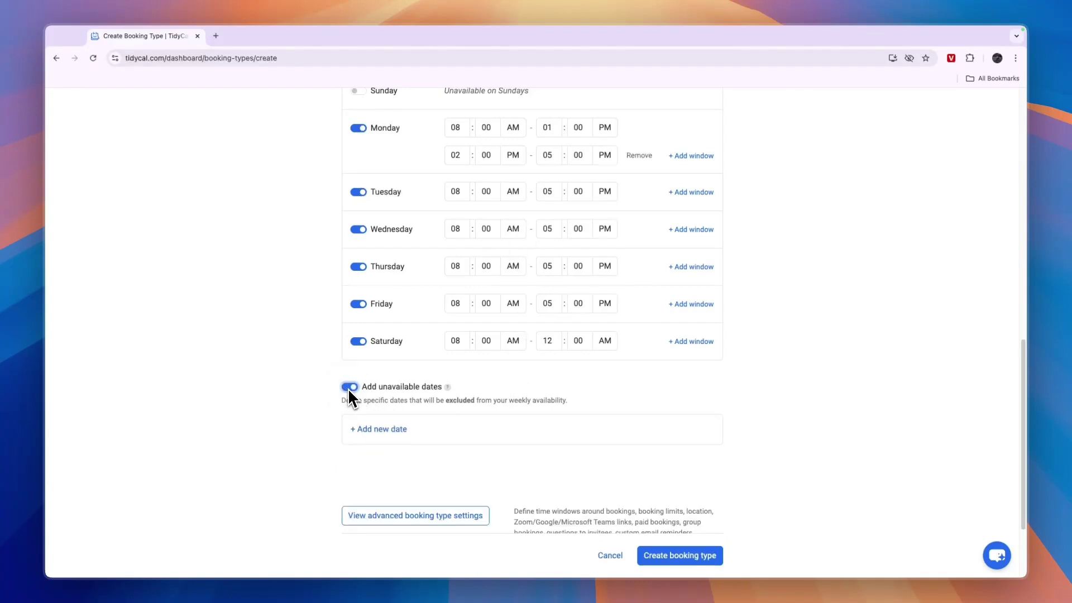
click(398, 429)
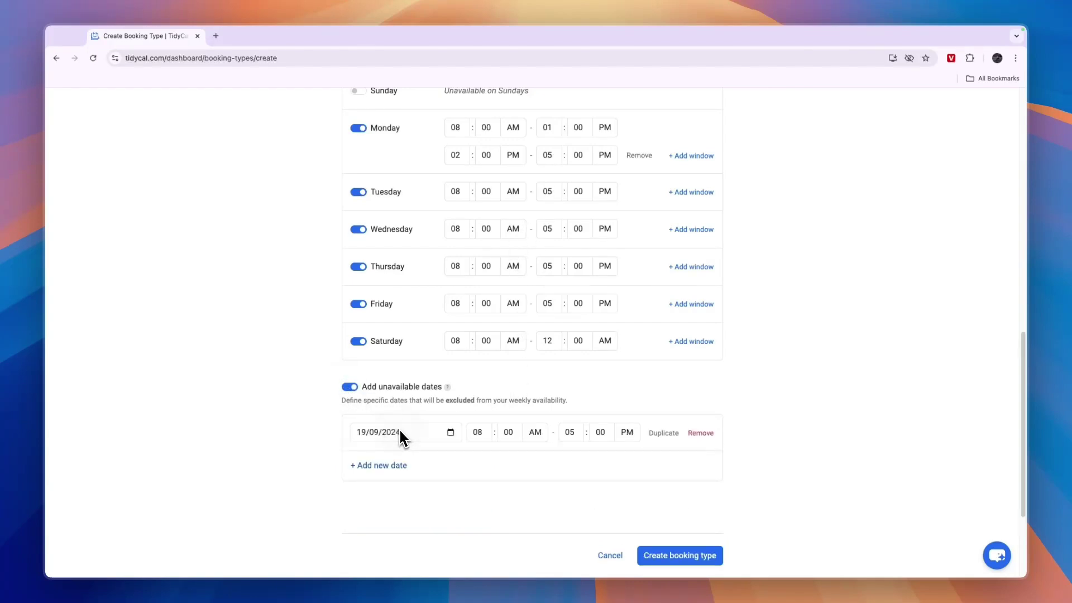
click(450, 433)
click(416, 379)
click(700, 434)
scroll(584, 472, down, 1)
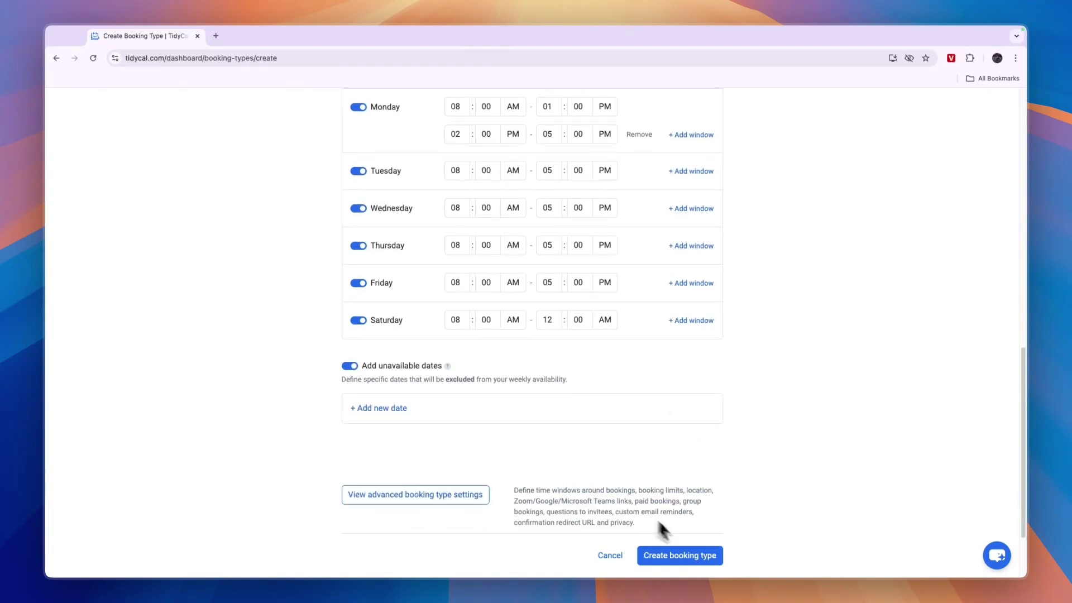
click(682, 558)
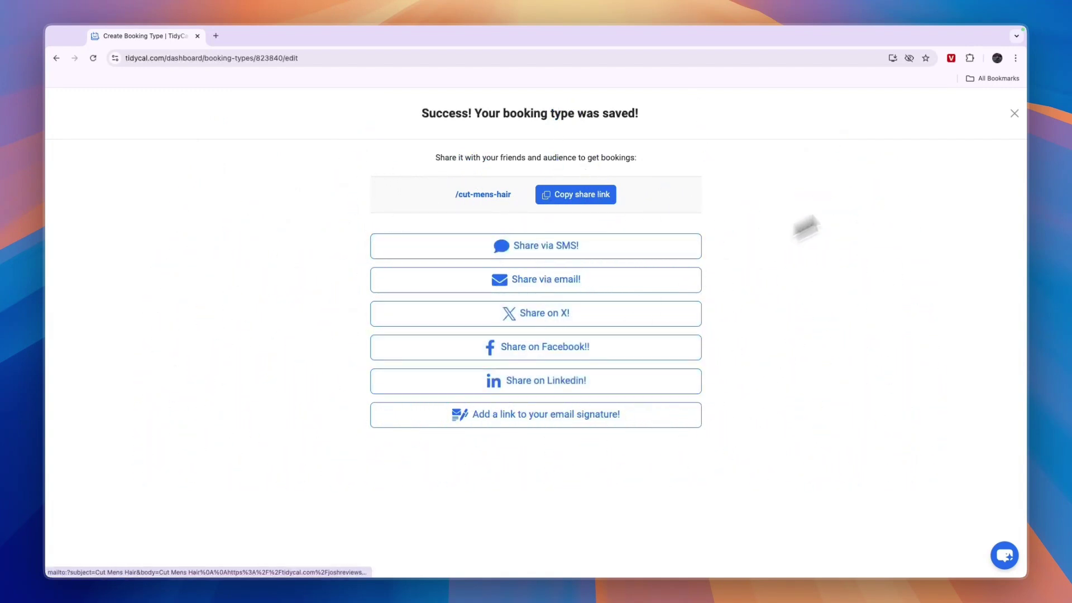
Close the share dialog and draft a new 'Cut womens hair' booking type lasting 30 minutes.
click(1013, 111)
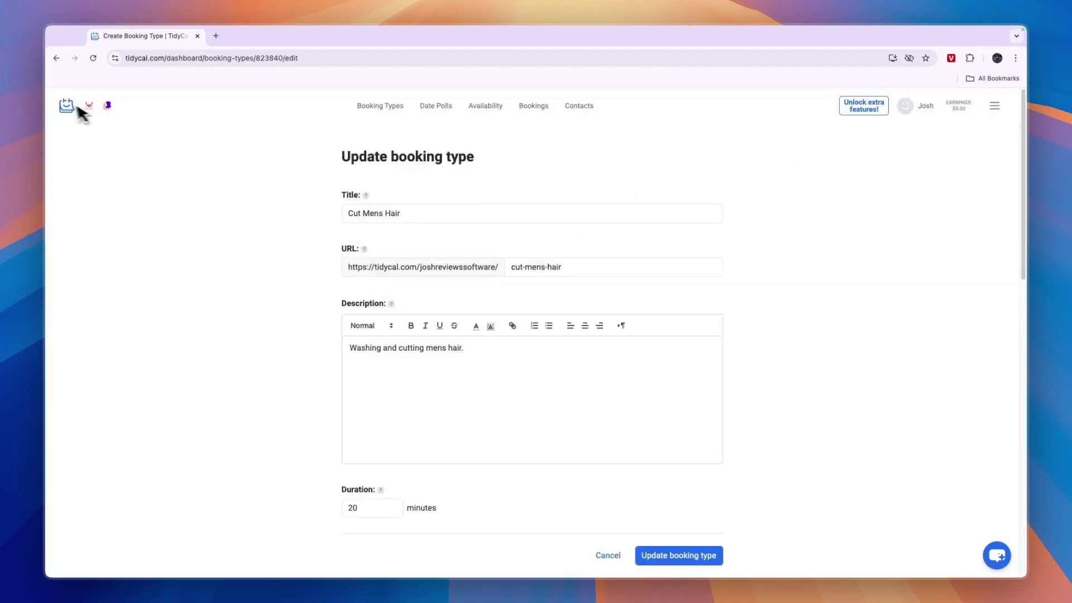
click(56, 58)
click(391, 106)
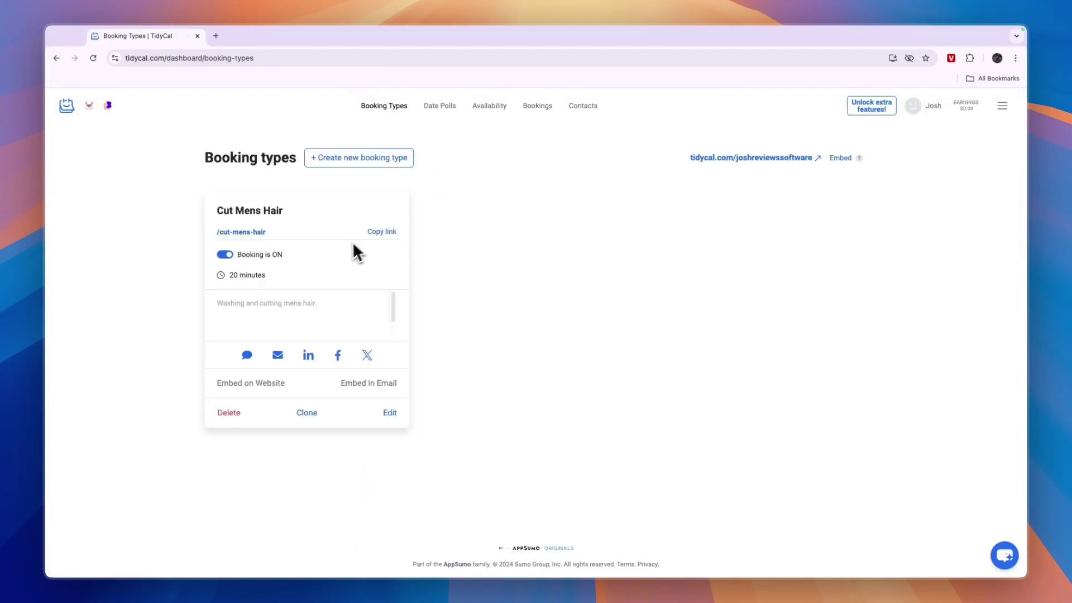
click(351, 161)
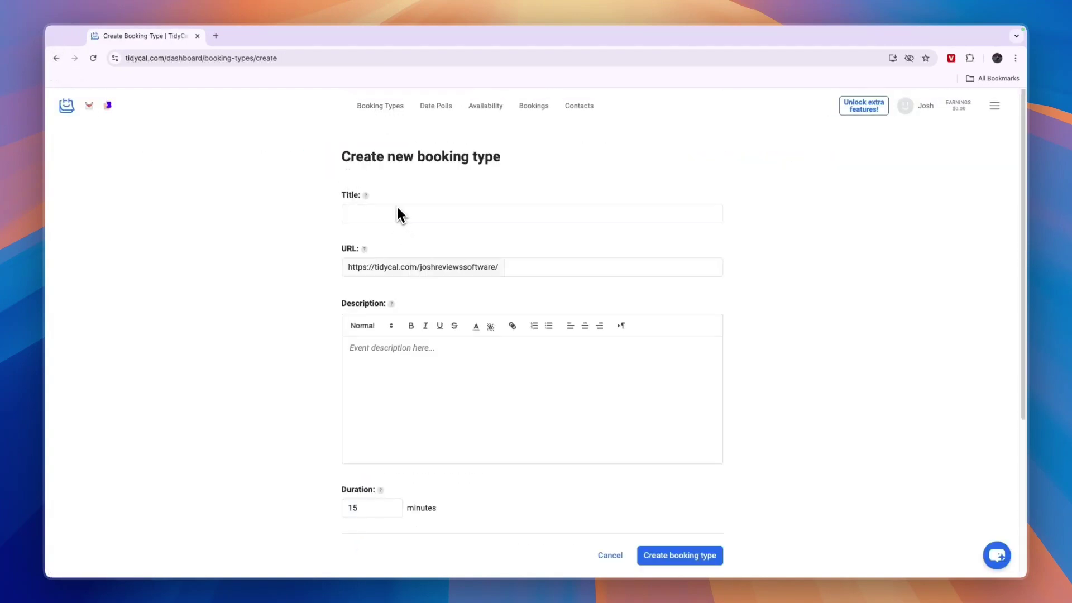
text(Cut wome)
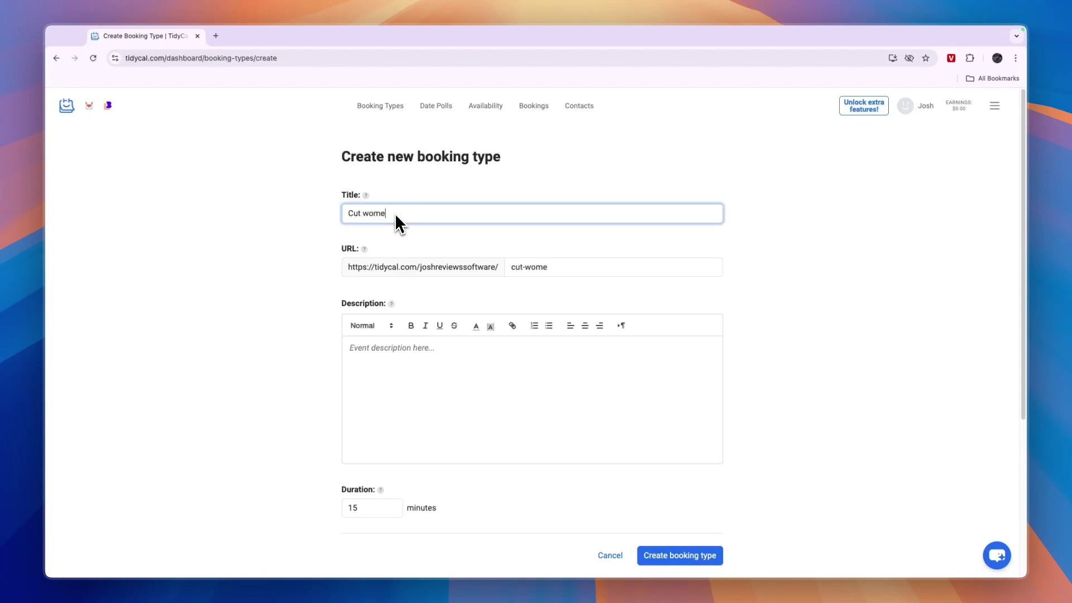
text(ns hair)
scroll(460, 340, down, 2)
click(375, 412)
key(BackSpace)
key(BackSpace)
text(30)
Fill the required description with '1' and create the Cut womens hair booking type.
click(698, 556)
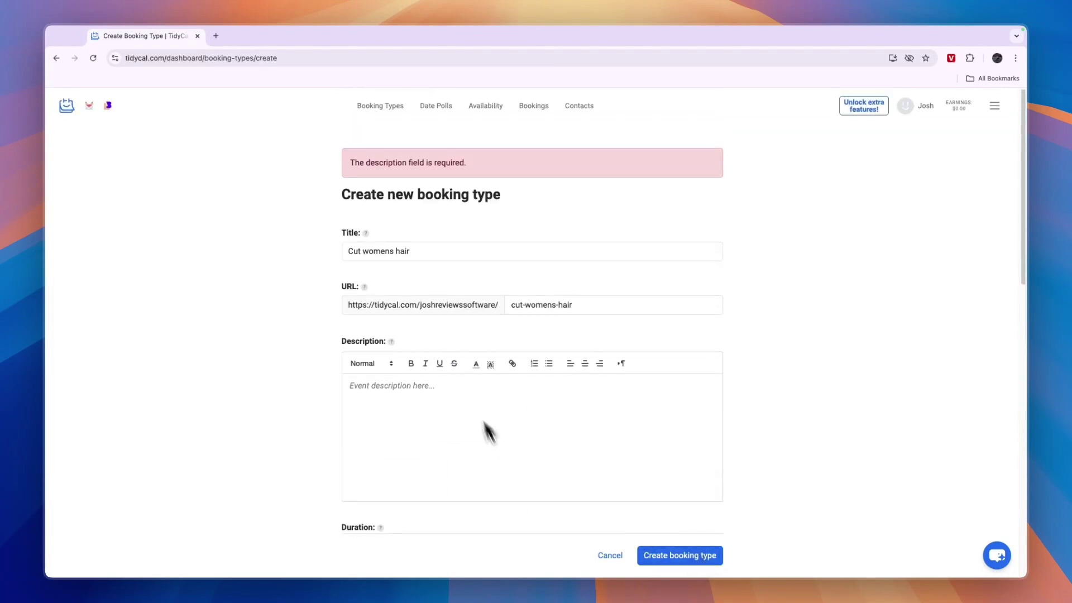
click(431, 394)
text(1)
click(659, 556)
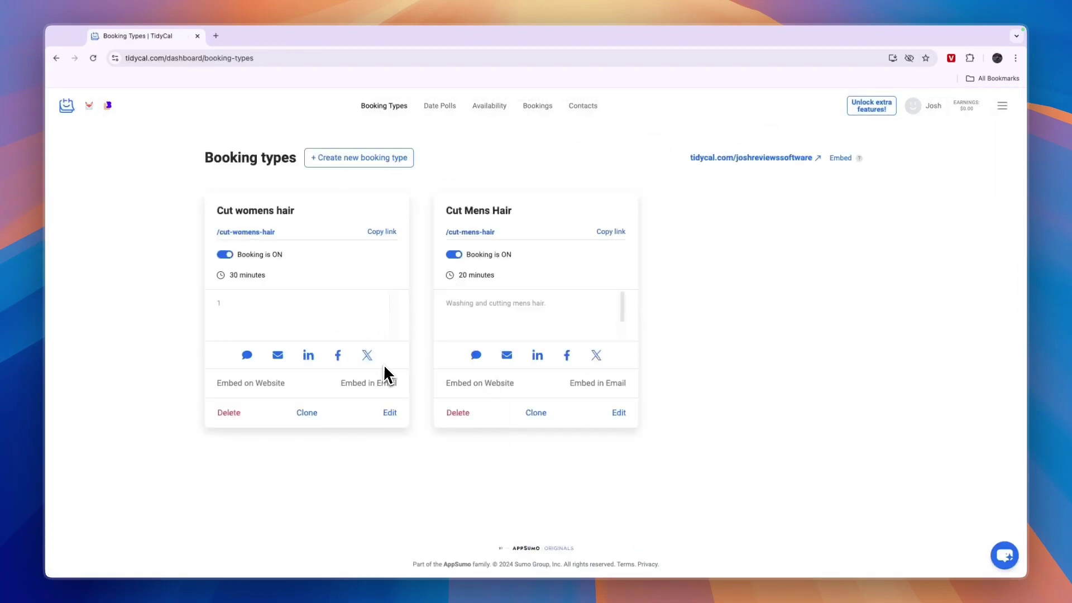
On the public booking page, pick Cut womens hair on 23 September at 3:00 pm.
click(713, 158)
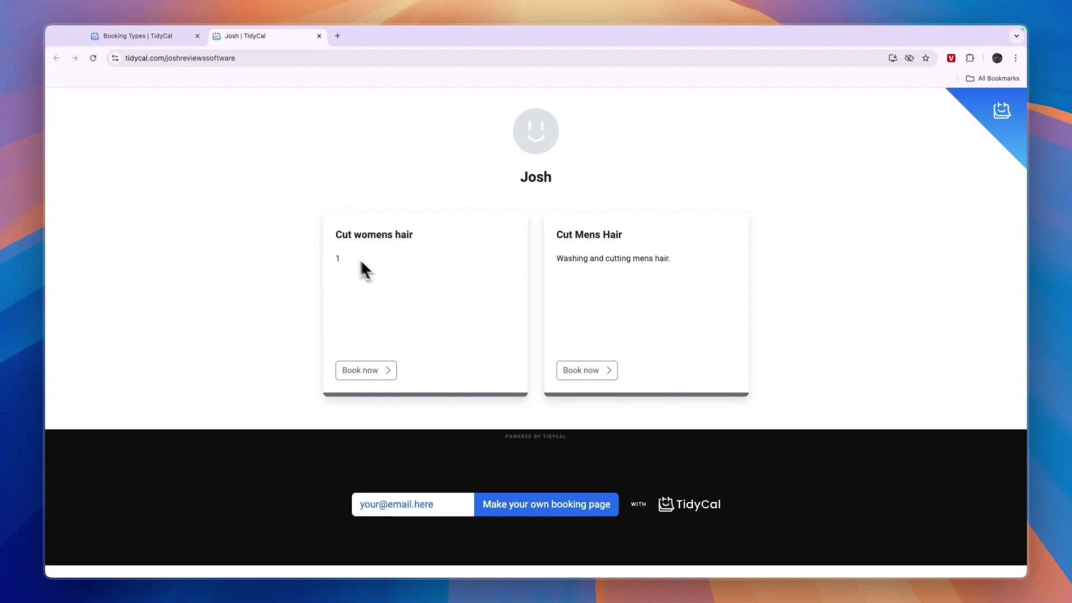
click(363, 370)
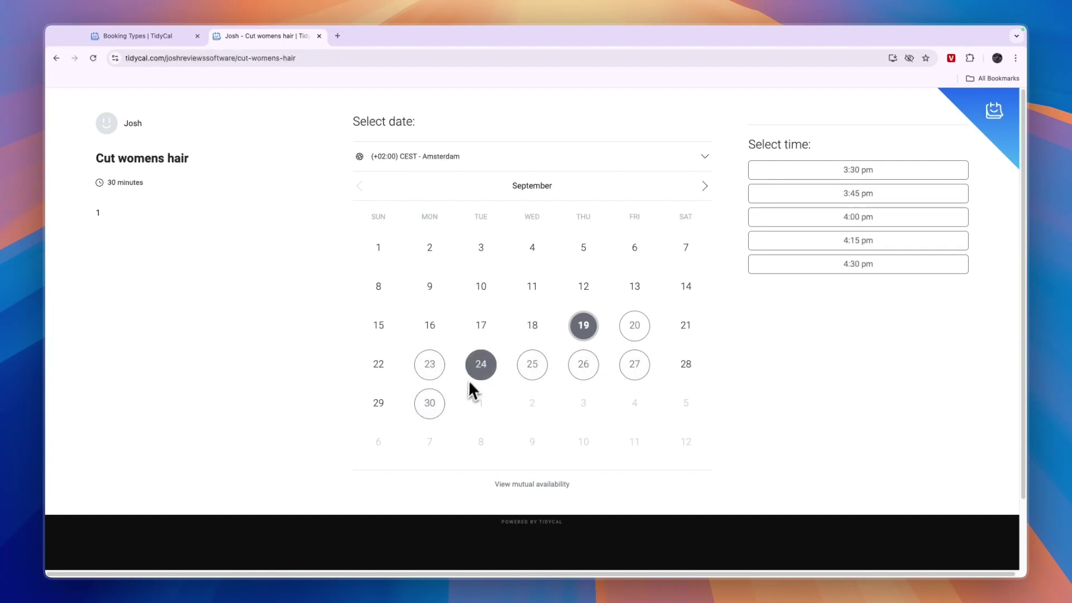
click(435, 371)
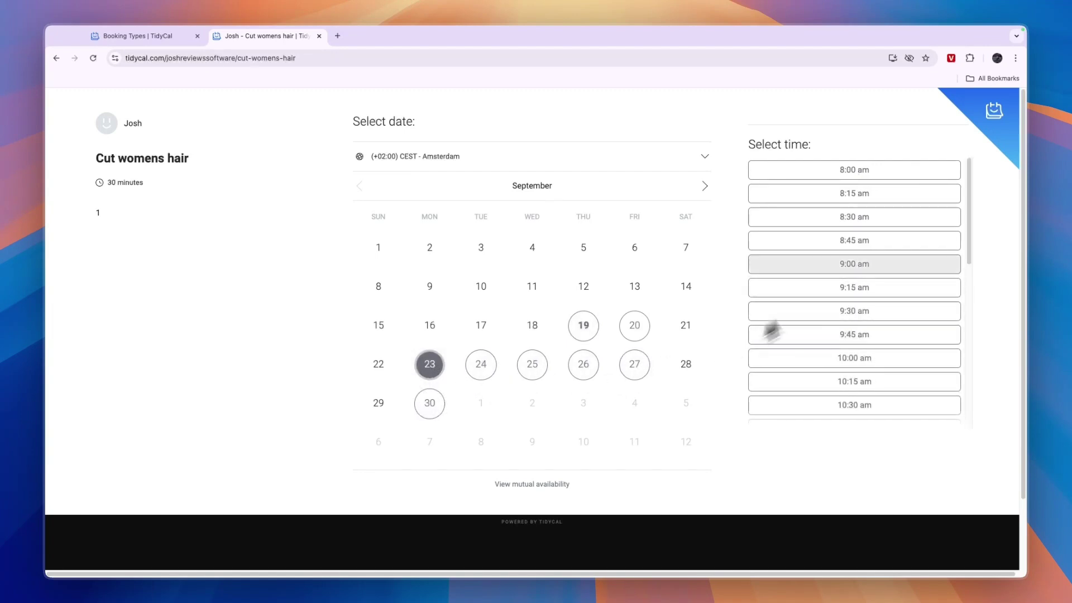
scroll(846, 256, down, 10)
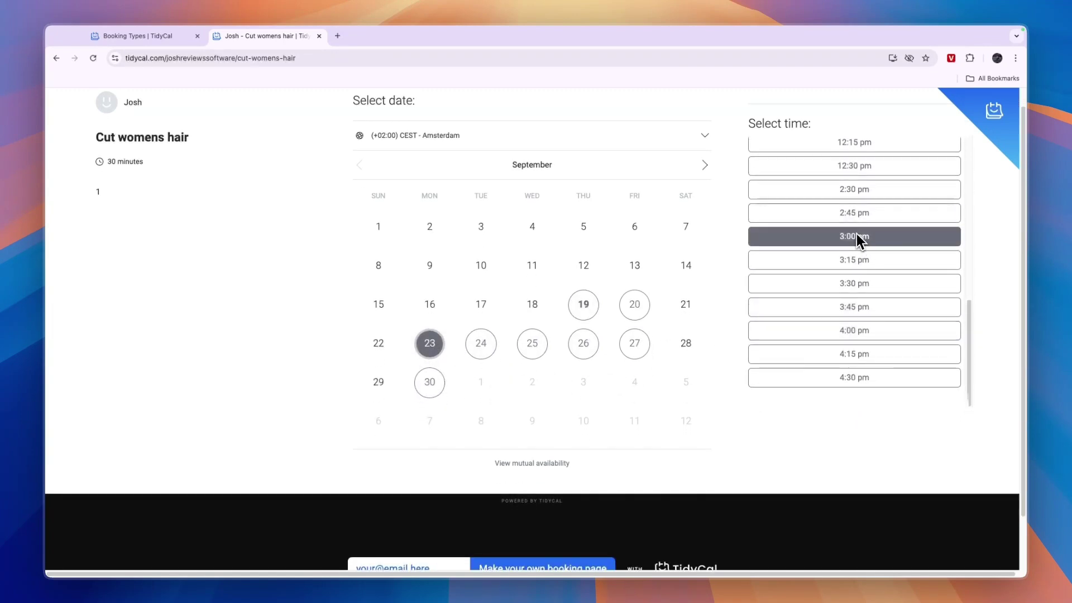
click(856, 236)
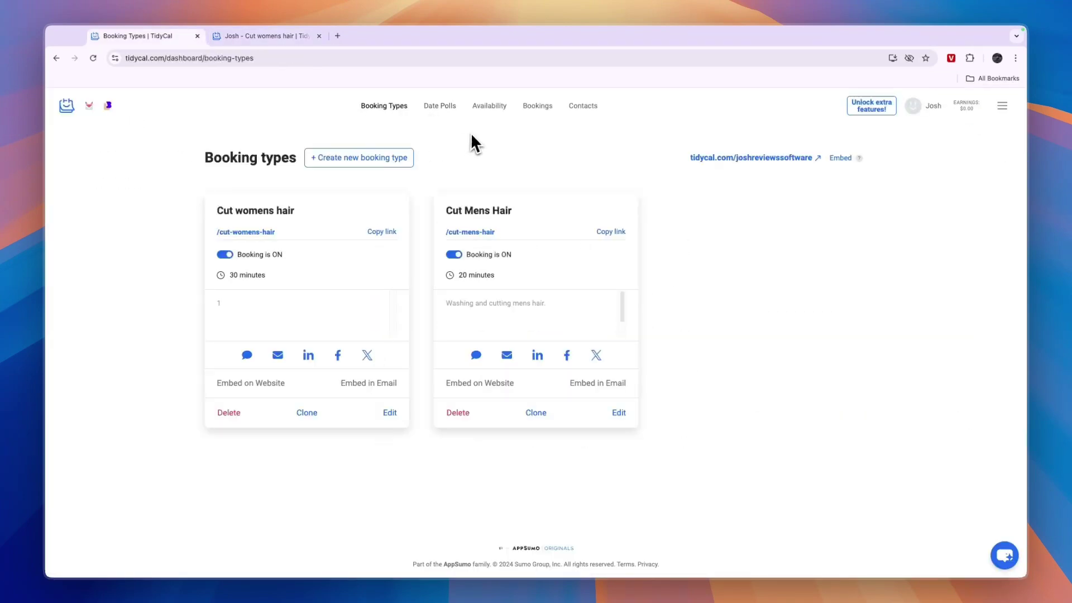
Set global availability to a specific date, 20/09/2024, and save it.
click(451, 107)
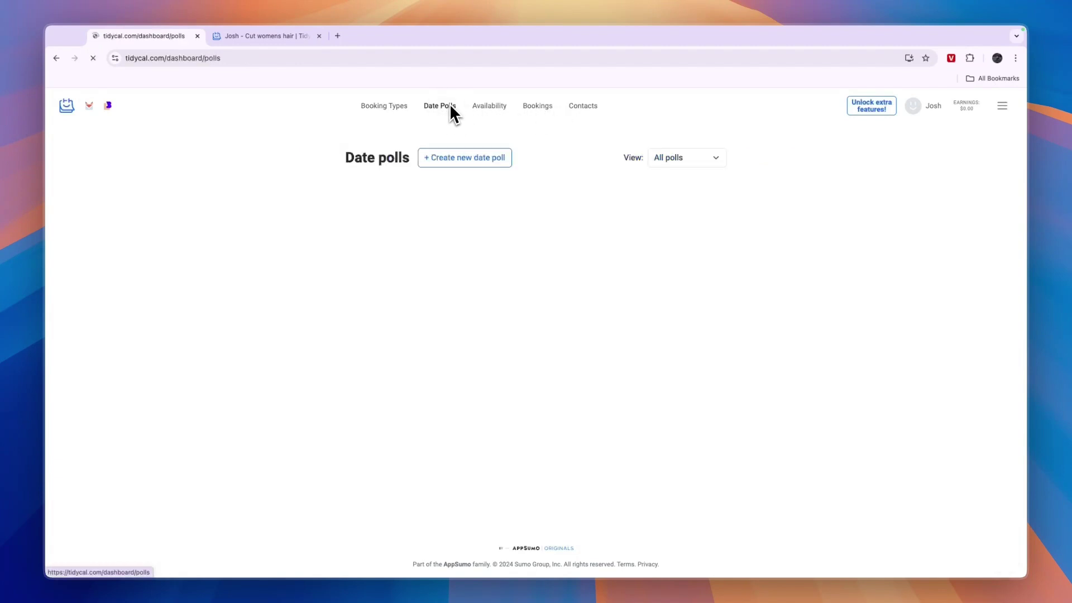
click(450, 162)
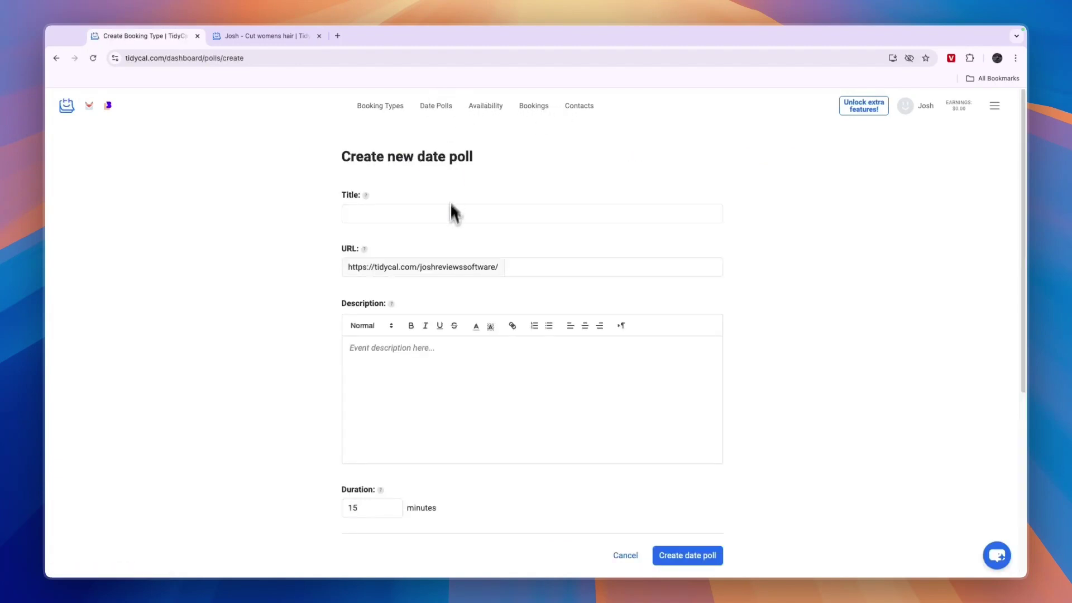
scroll(457, 275, down, 5)
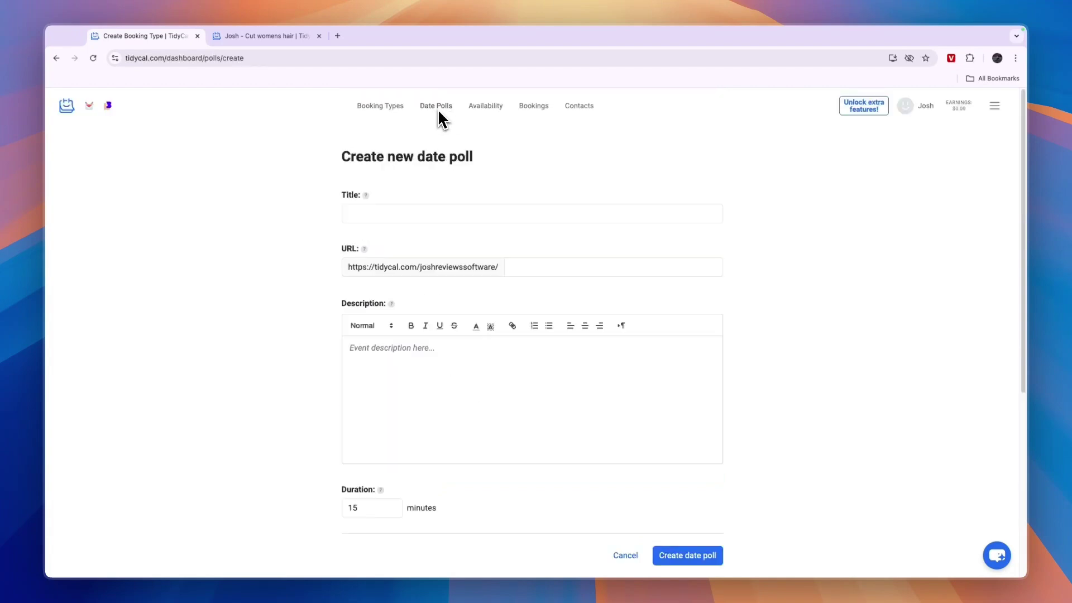
click(484, 106)
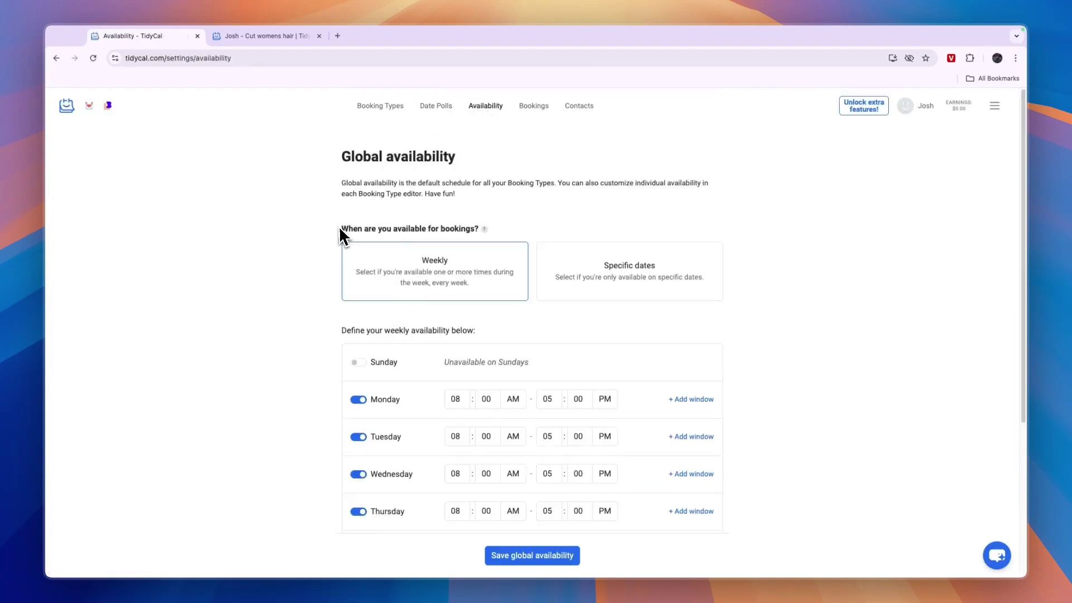
scroll(394, 321, down, 3)
scroll(407, 316, down, 1)
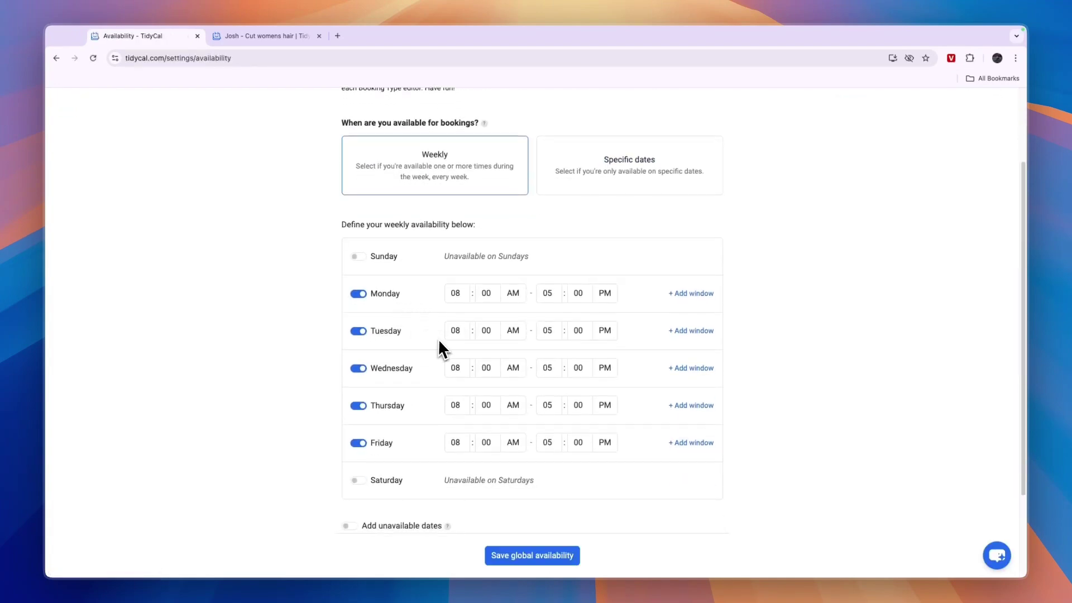
click(645, 185)
click(385, 359)
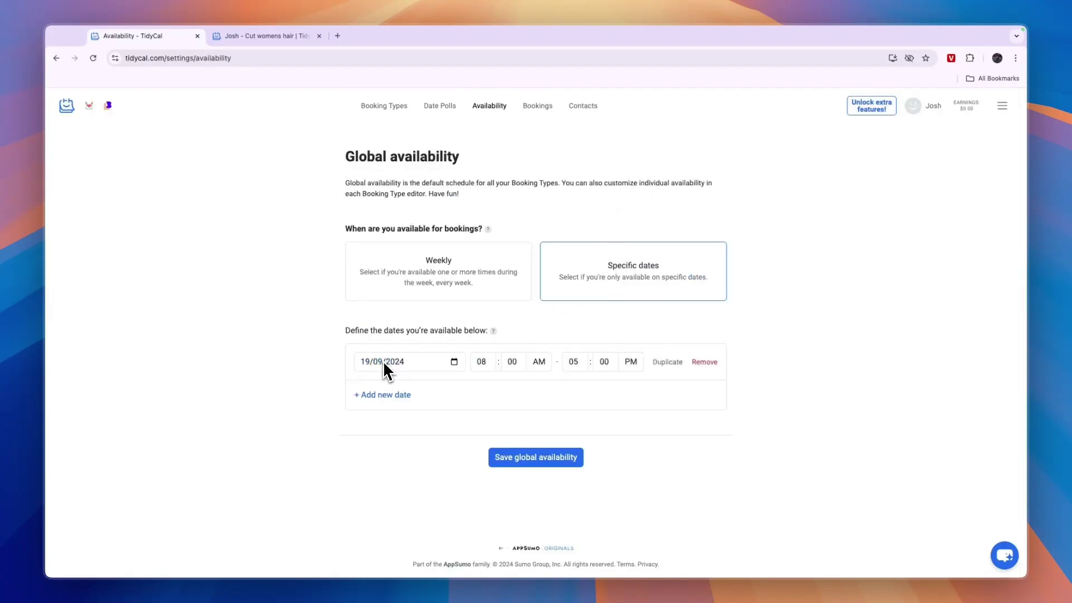
click(454, 363)
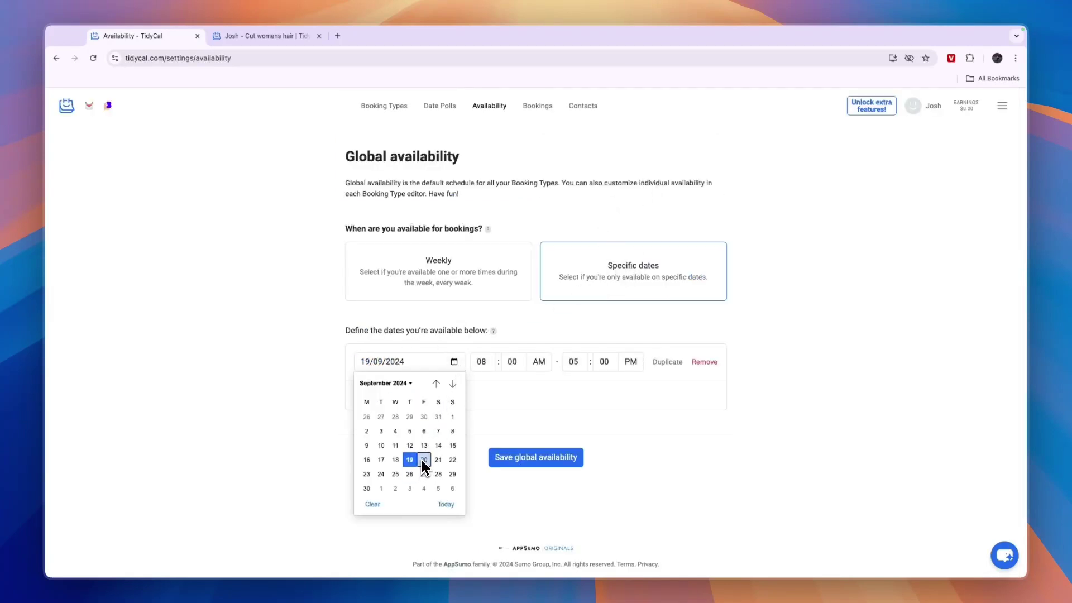
click(424, 460)
click(497, 463)
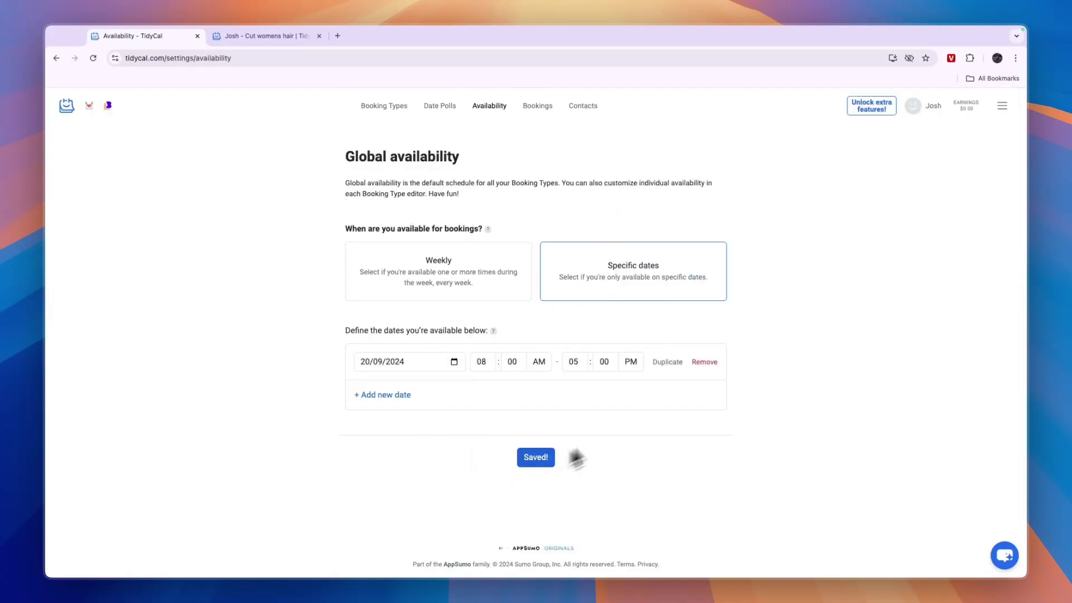
Switch global availability to Weekly with Sunday open 08:00 AM–05:00 PM and save.
click(455, 288)
scroll(462, 408, down, 3)
click(358, 253)
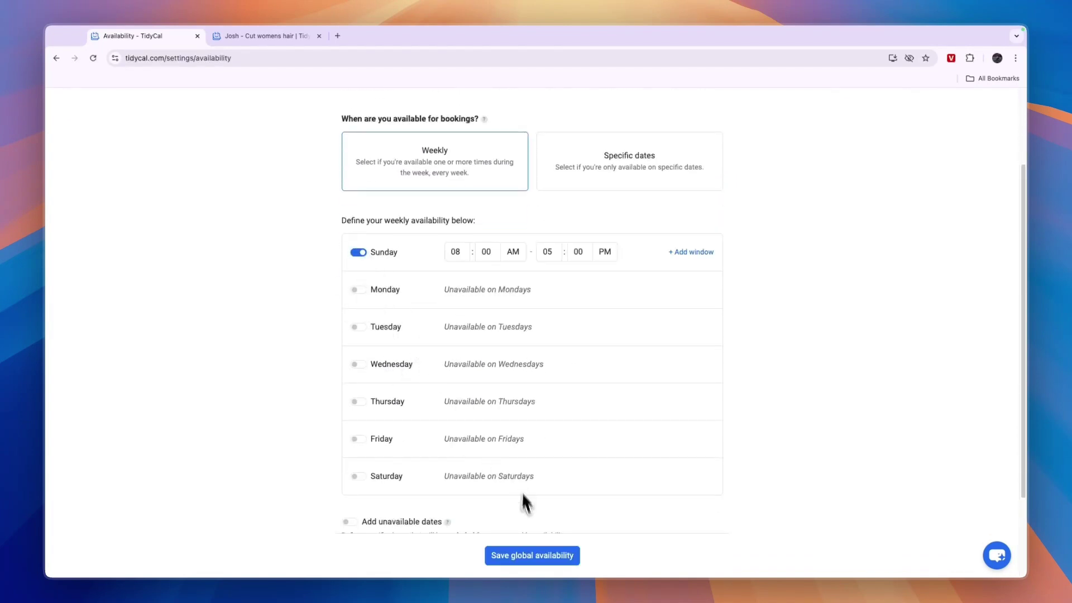
scroll(528, 536, down, 1)
click(532, 550)
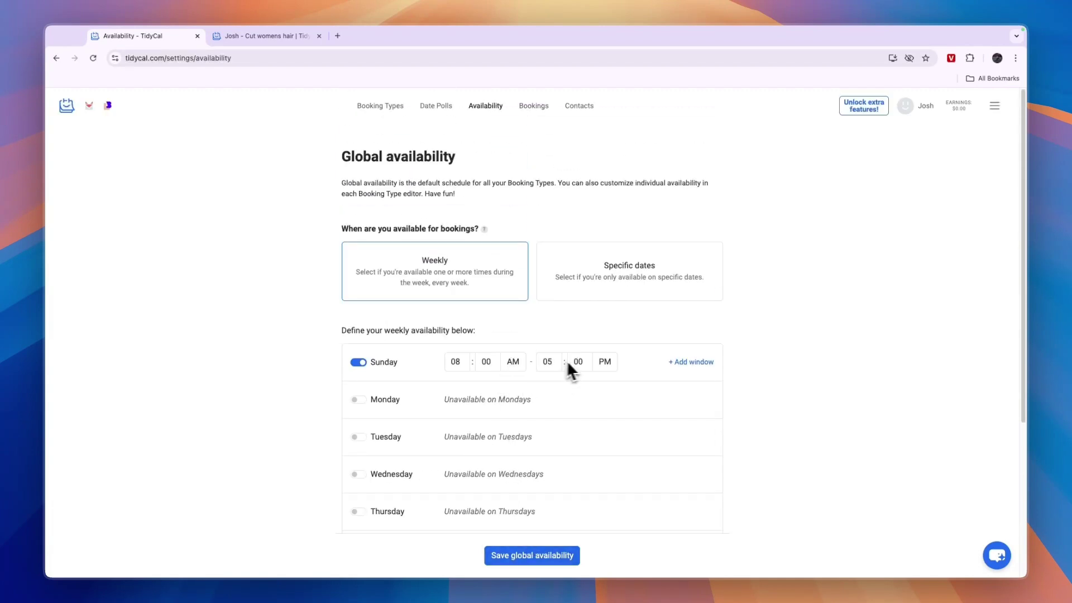
Look through the empty Bookings and Contacts lists, then return to the Booking Types overview.
click(536, 105)
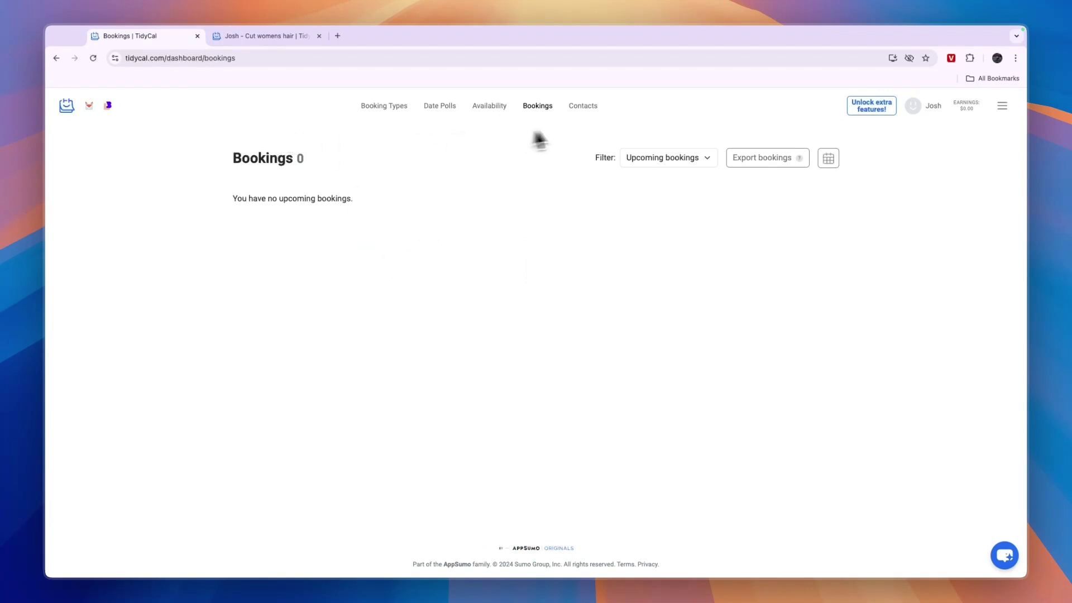
click(582, 111)
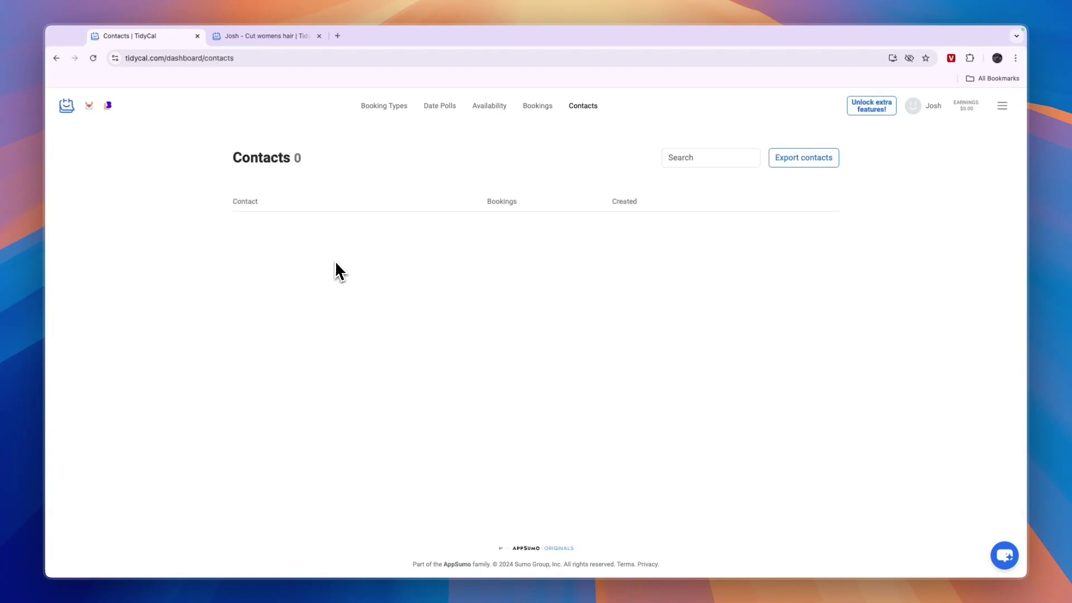
click(385, 106)
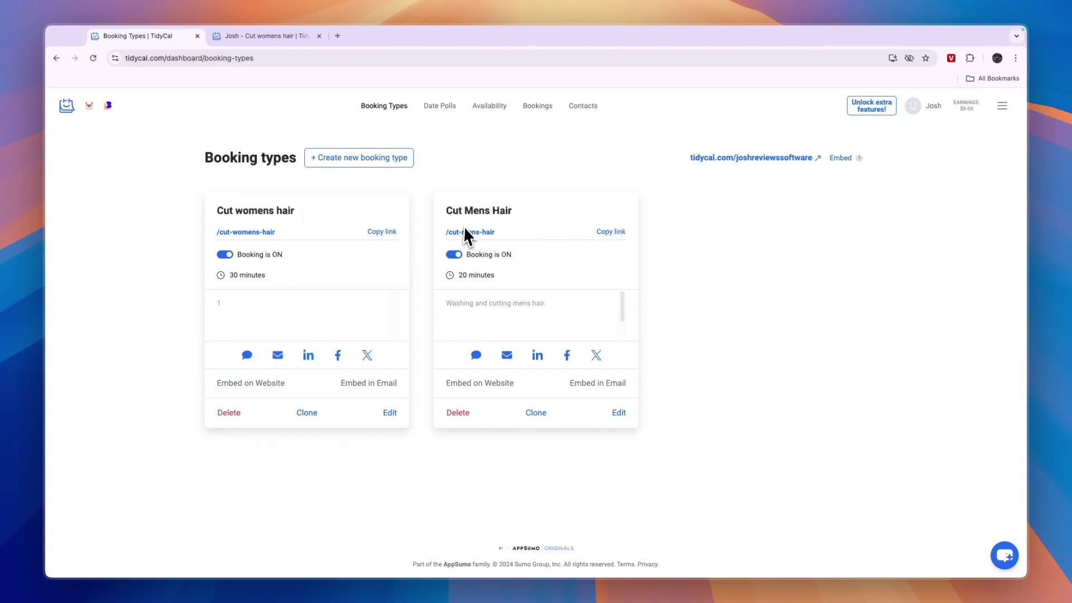
Preview the tidycal.com/joshreviewssoftware booking page, then copy the full booking page embed code.
click(751, 158)
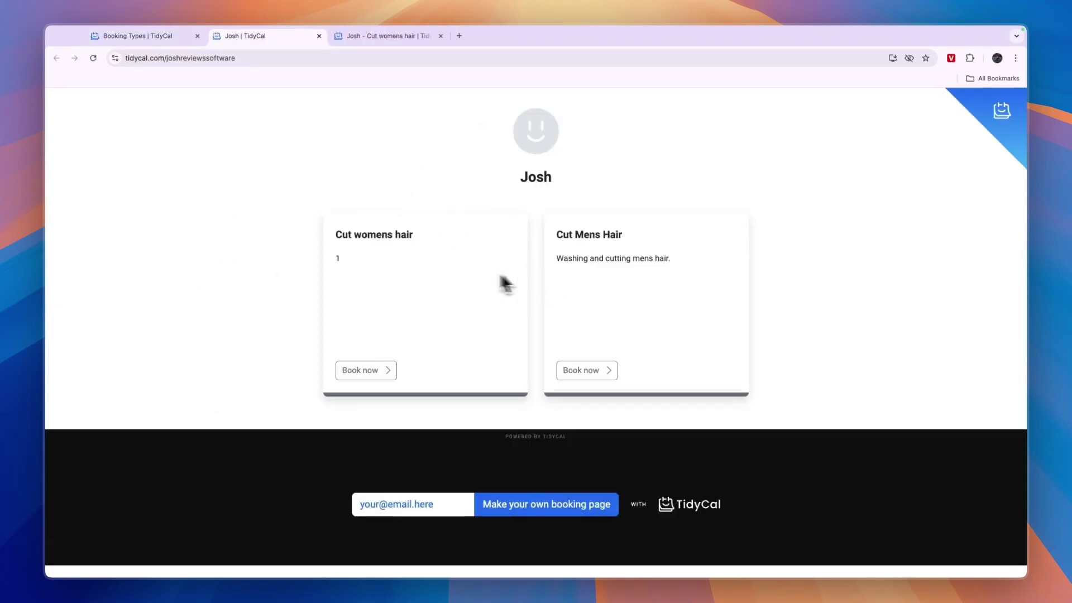
click(319, 36)
click(841, 158)
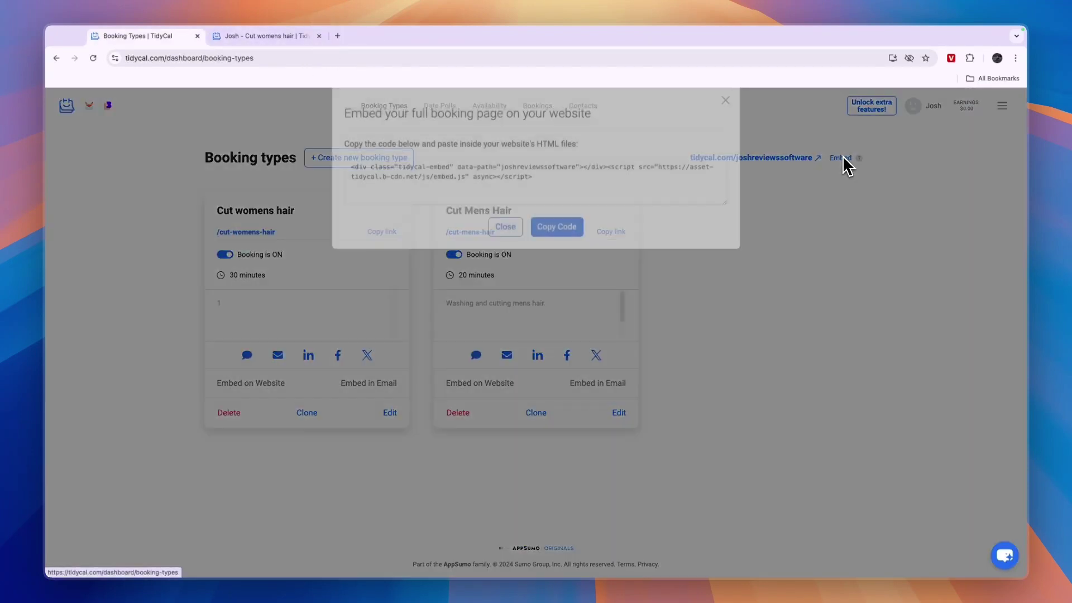
drag(564, 215, 346, 167)
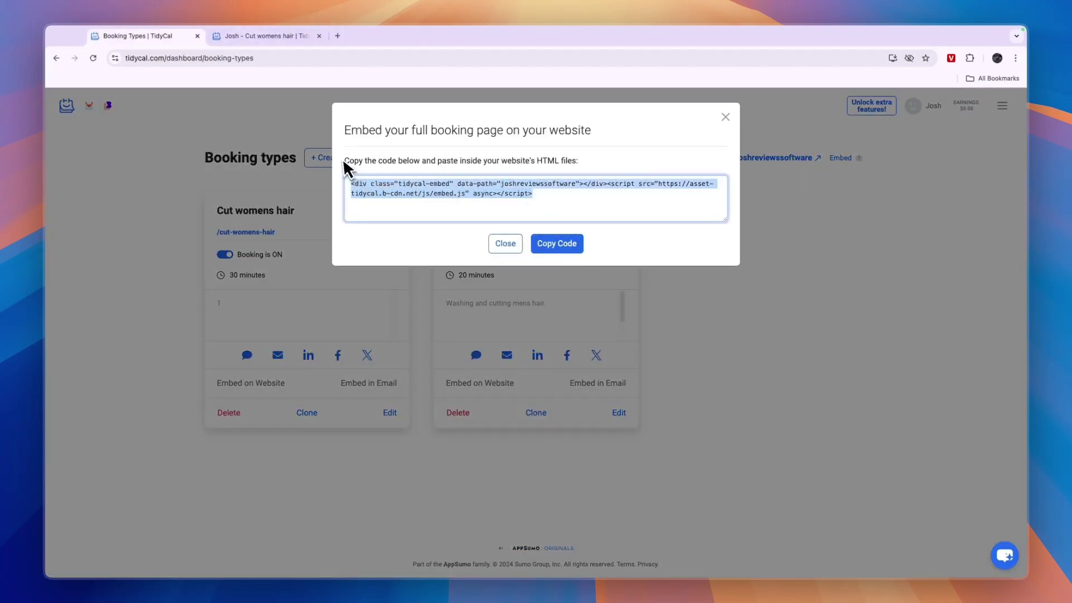
click(580, 246)
key(Escape)
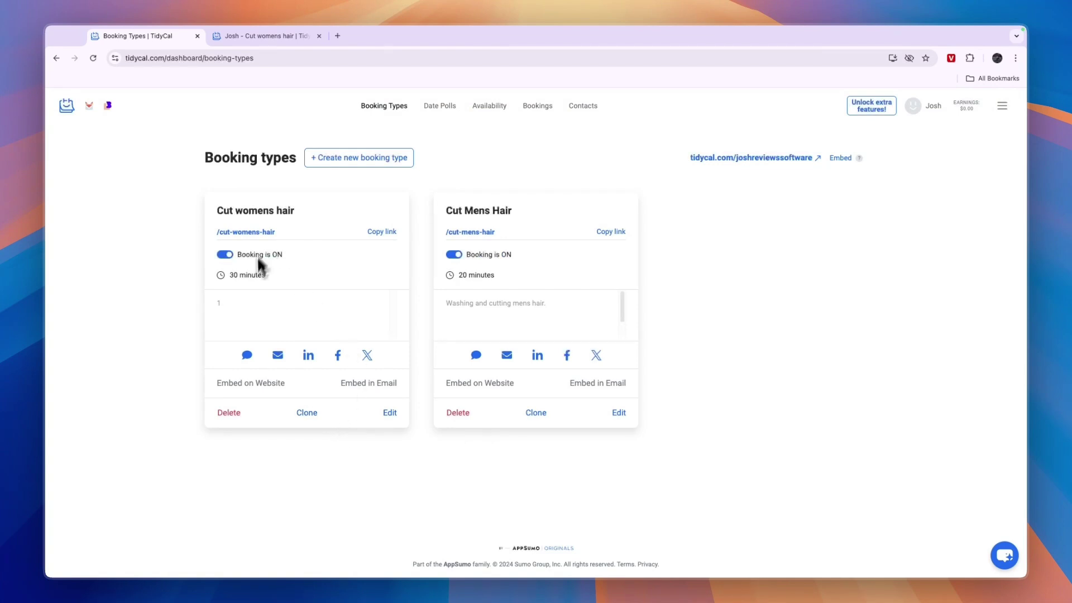
Copy the website embed code for Cut womens hair.
click(260, 385)
click(546, 245)
click(344, 394)
Check Cut womens hair's email embed times for 23, 24, 25 and 19 September.
click(378, 391)
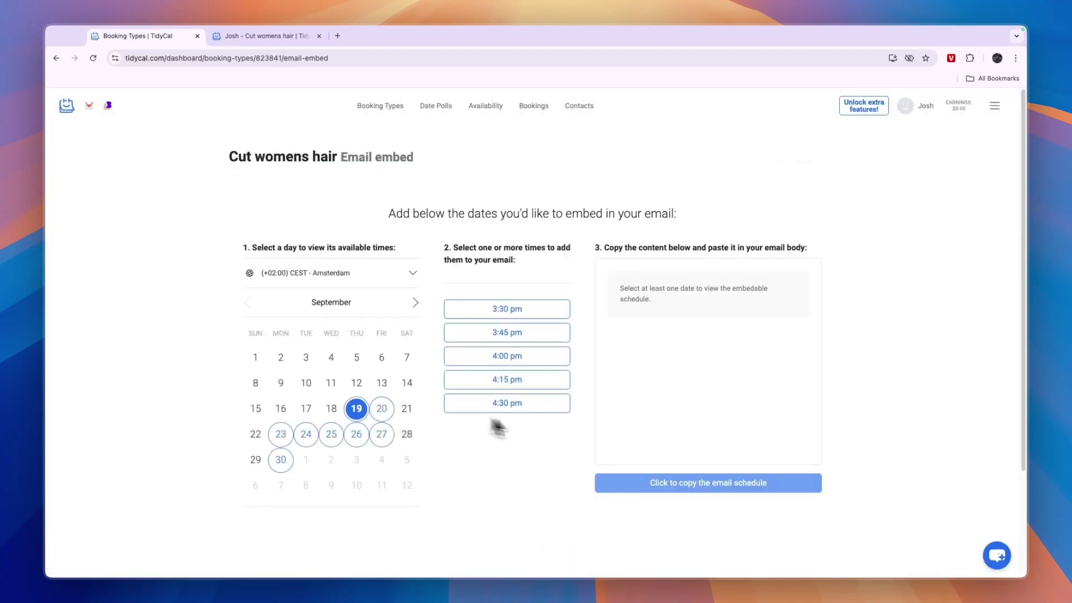
scroll(550, 450, down, 1)
scroll(550, 451, down, 2)
click(290, 383)
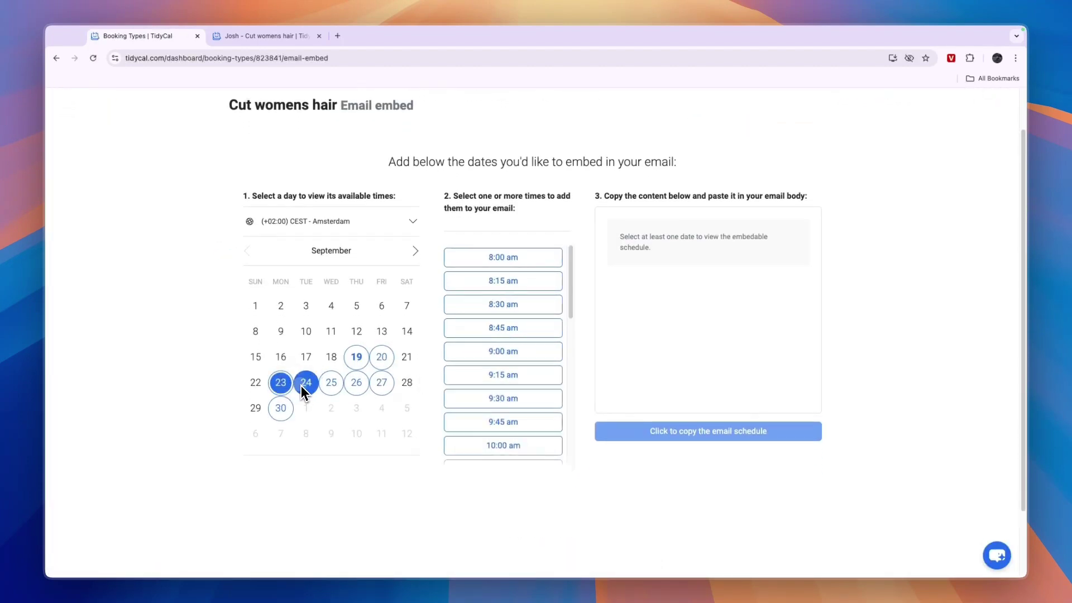
click(306, 385)
click(329, 385)
click(356, 358)
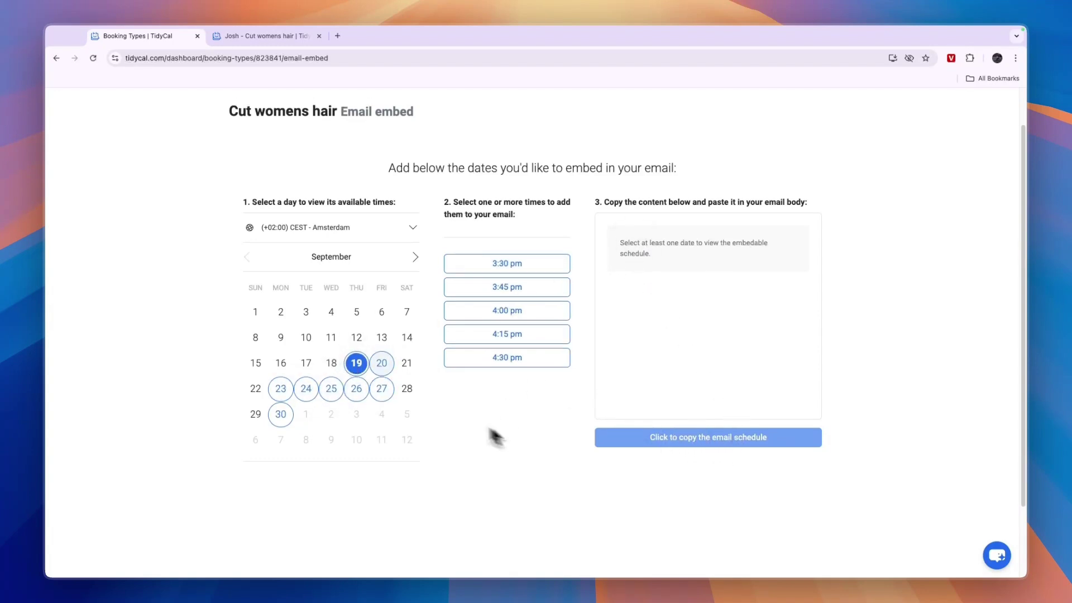
scroll(391, 313, up, 2)
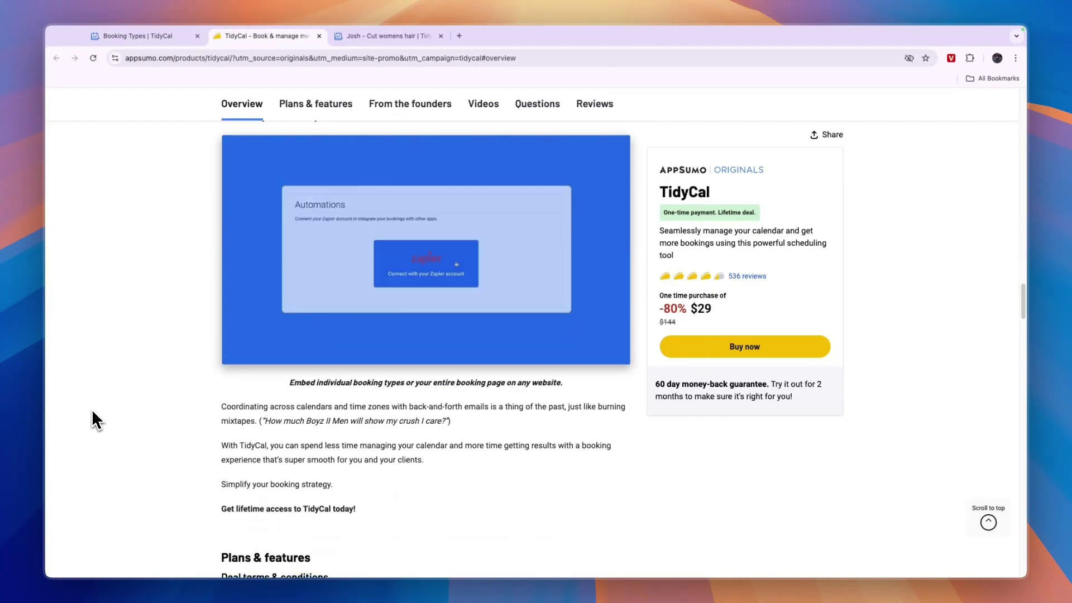
Scroll down the AppSumo TidyCal deal page, glance at the dashboard, and come back.
scroll(82, 354, down, 7)
scroll(82, 344, down, 20)
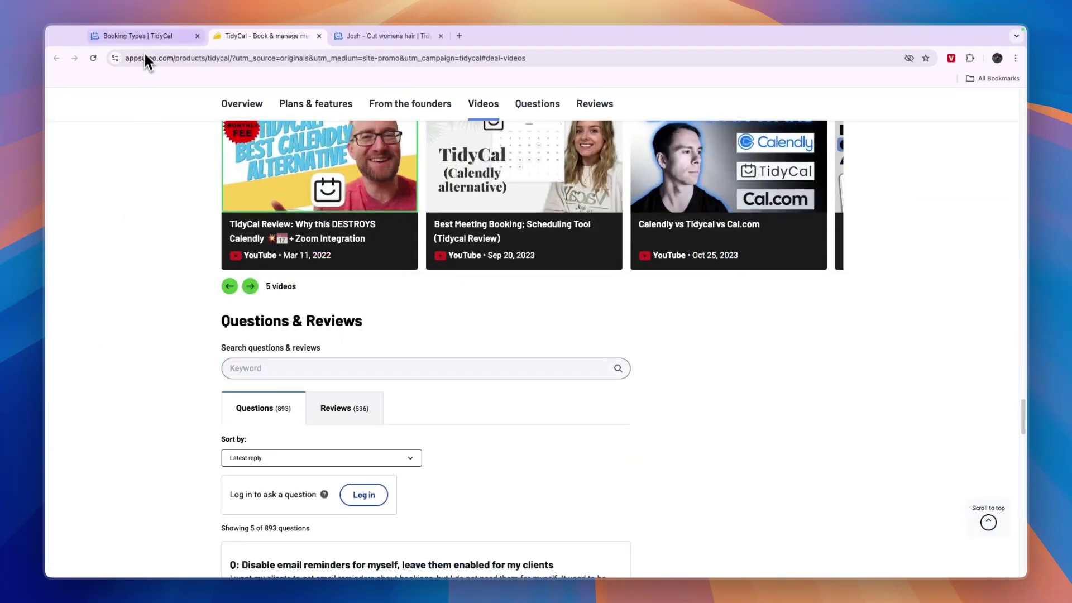
click(142, 36)
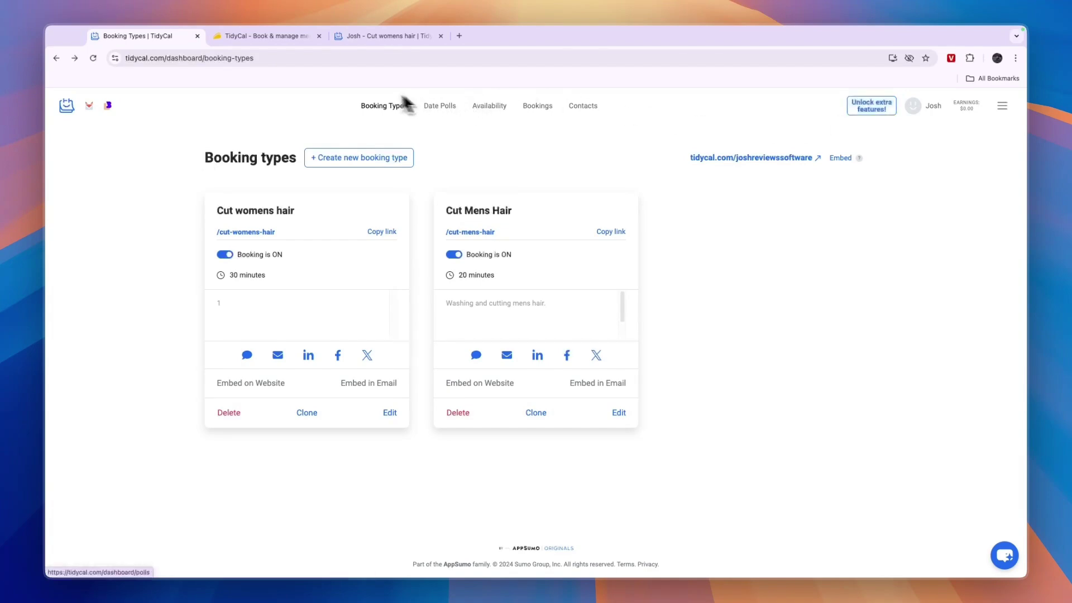
click(286, 40)
Highlight the -80% discount, $29 price and 60 day money-back guarantee, then return to Booking Types.
scroll(282, 313, up, 20)
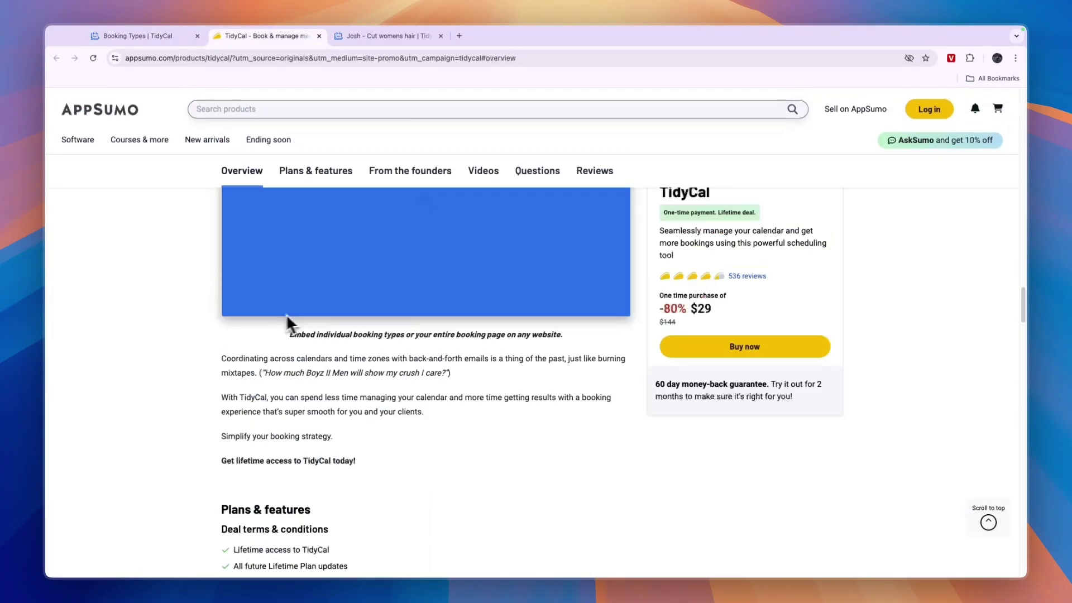
scroll(285, 294, up, 15)
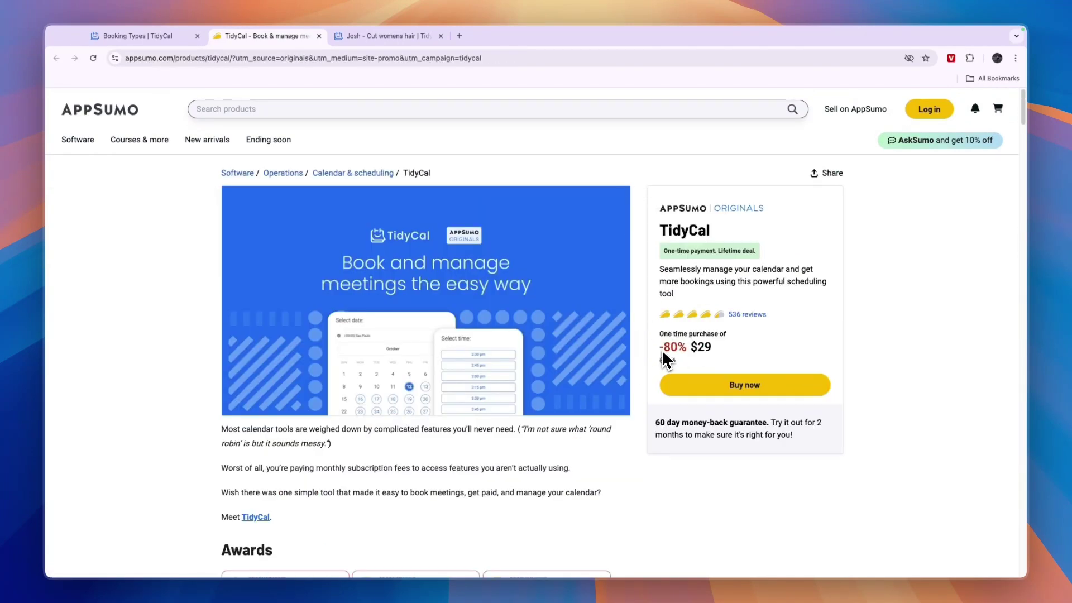
drag(661, 350, 732, 336)
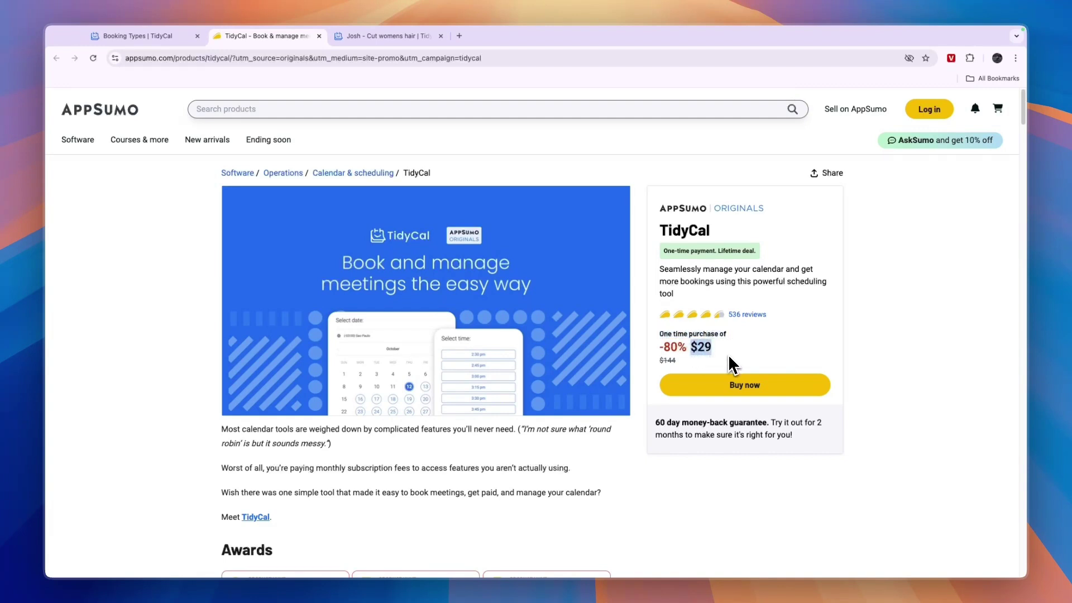
click(730, 356)
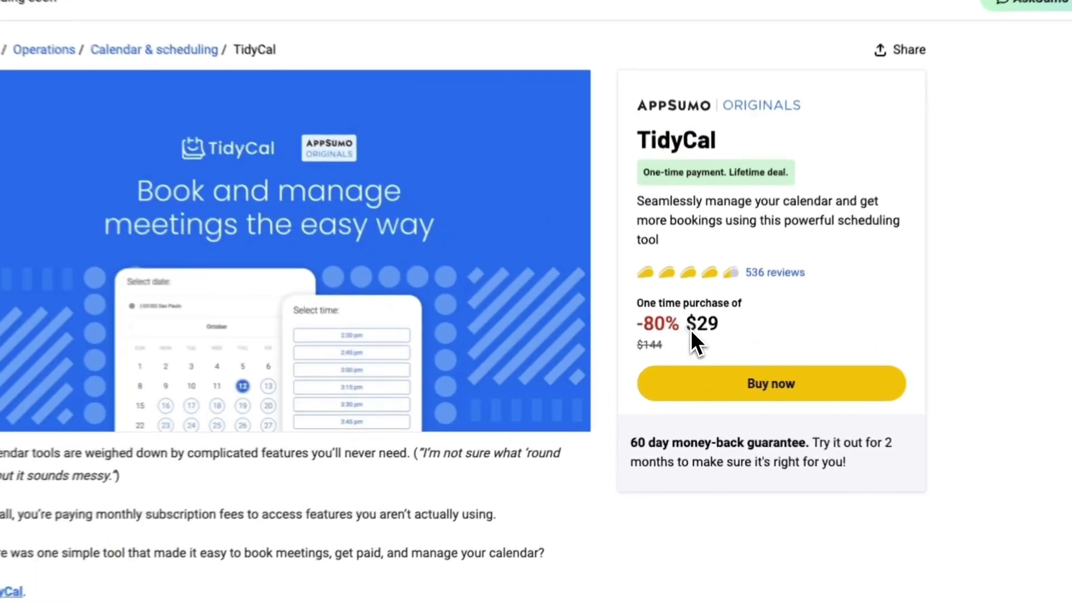
double_click(701, 347)
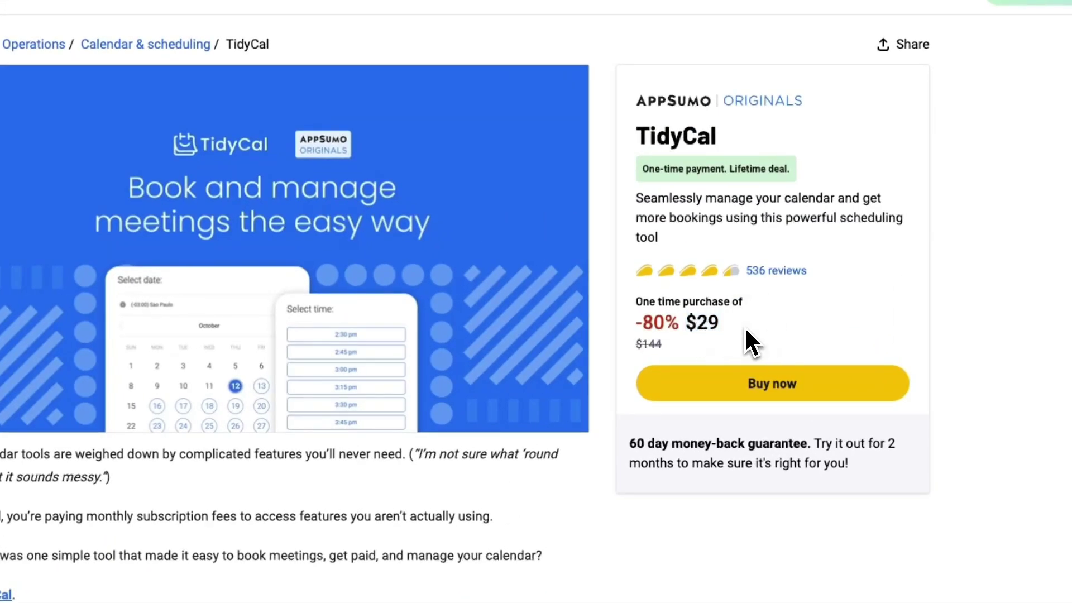
right_click(633, 447)
click(651, 423)
drag(637, 441, 813, 451)
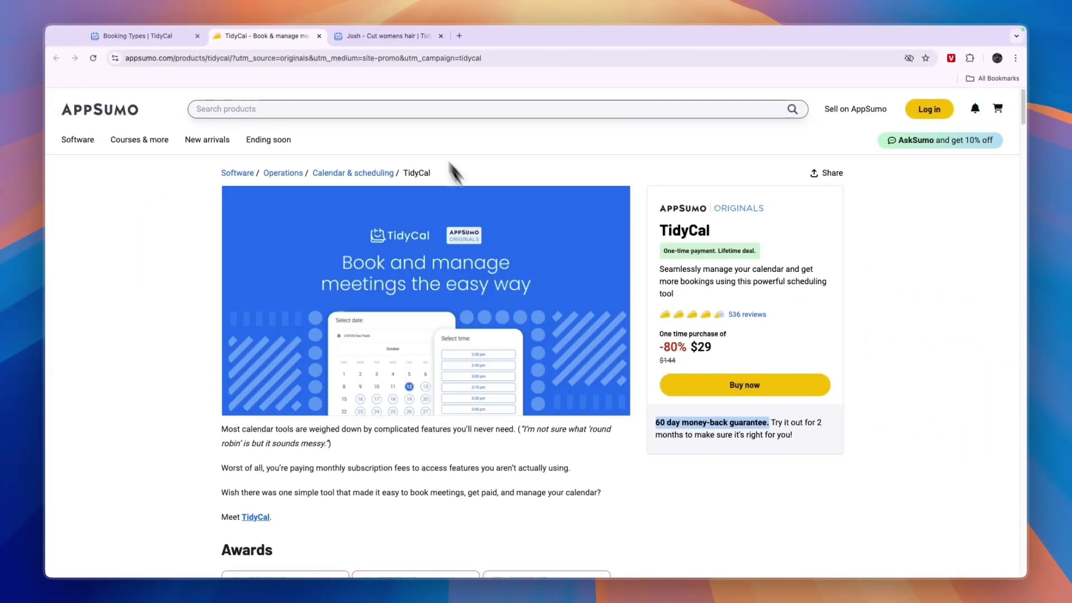
click(152, 36)
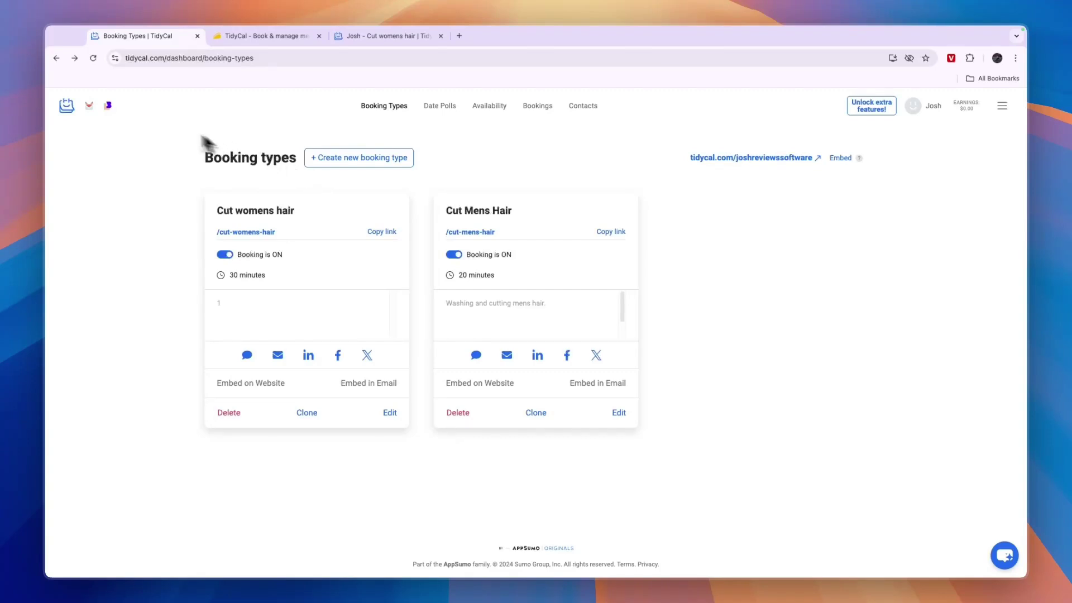
Switch to the TidyCal - Book & manage tab showing the AppSumo deal.
click(266, 37)
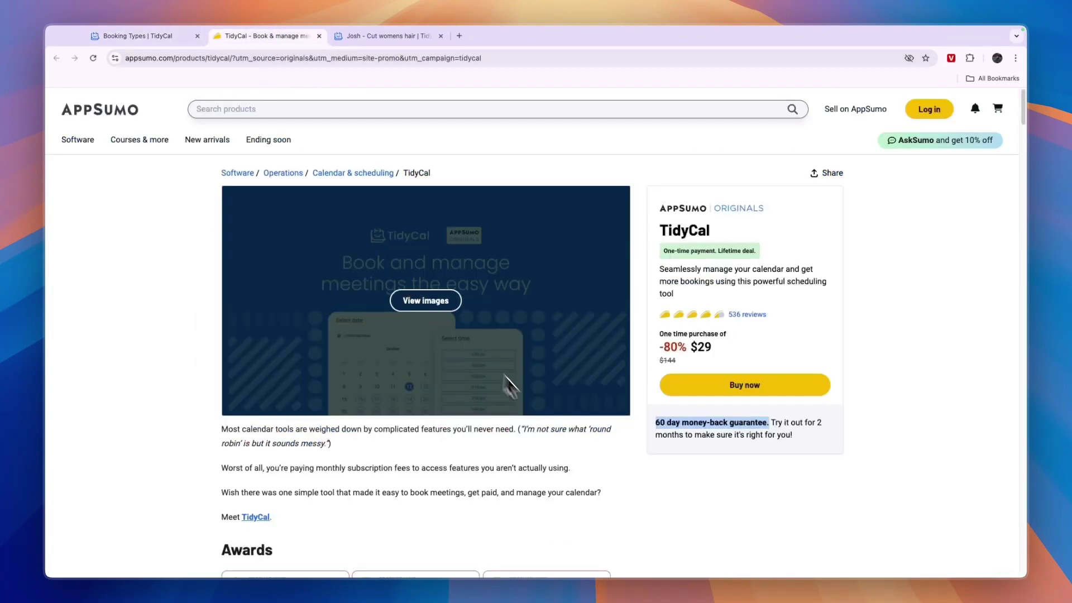